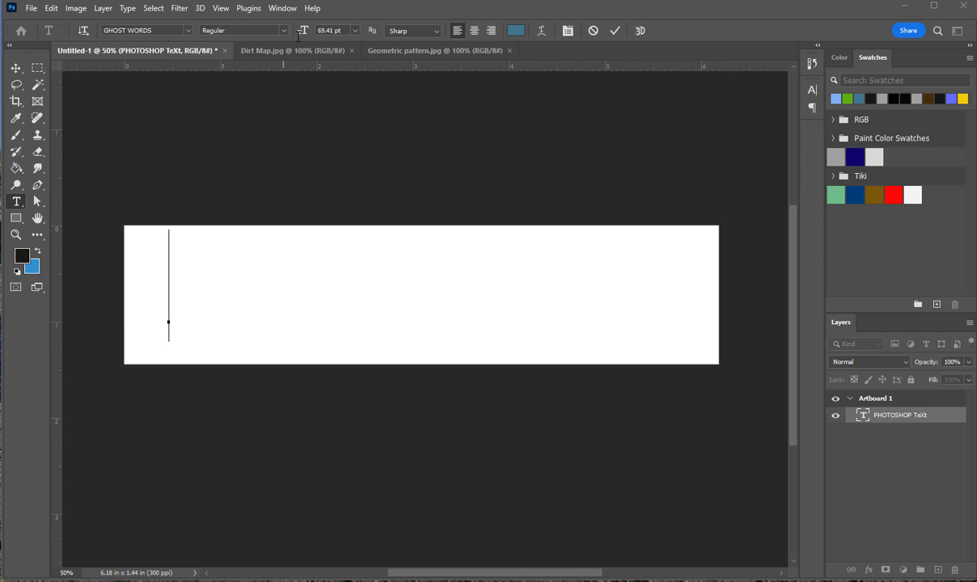
Step: Choose 72 pt from the font size list in the Type options bar
click(354, 30)
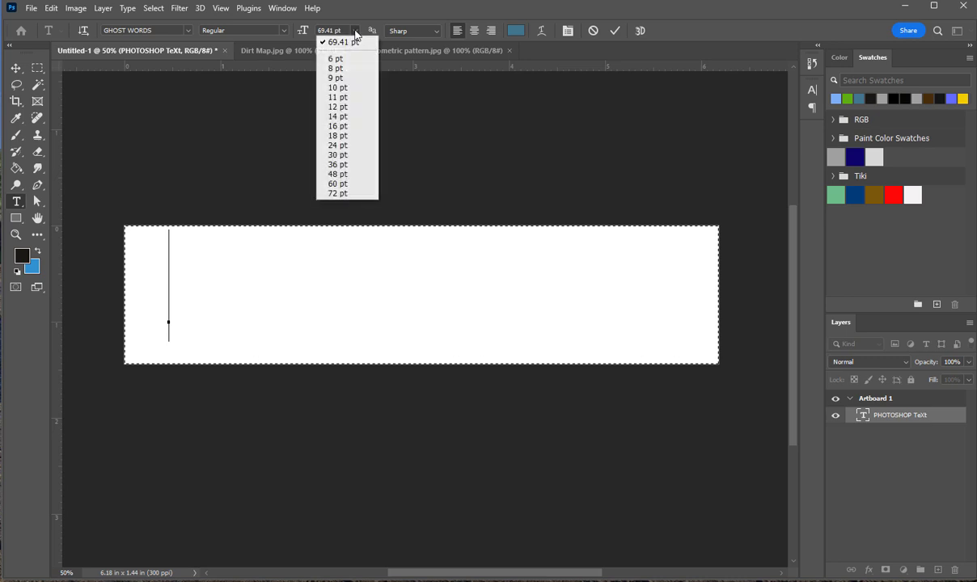
click(336, 194)
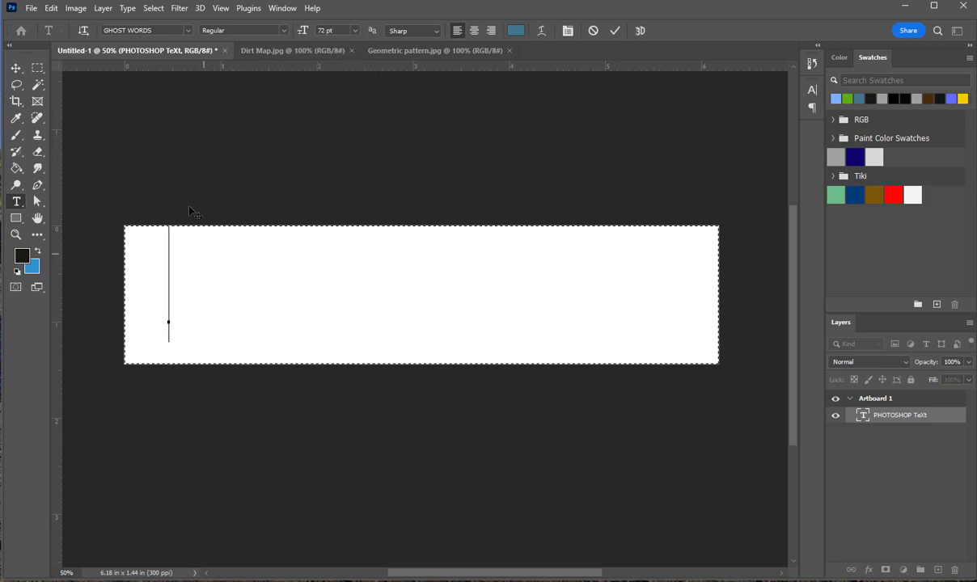
Step: Type PHOTOSHOP TEXT in GHOST WORDS, commit it, and drag it slightly left
click(188, 31)
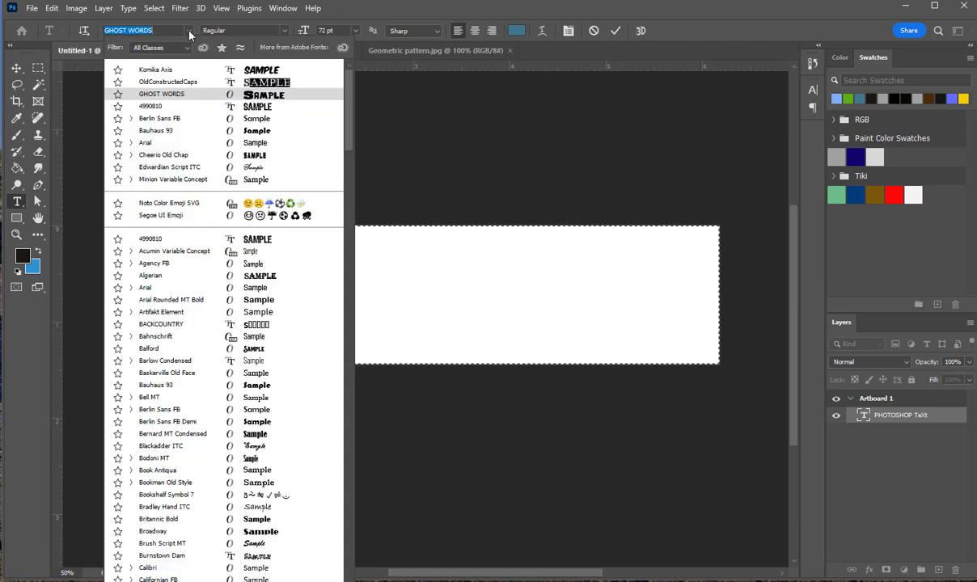
click(219, 54)
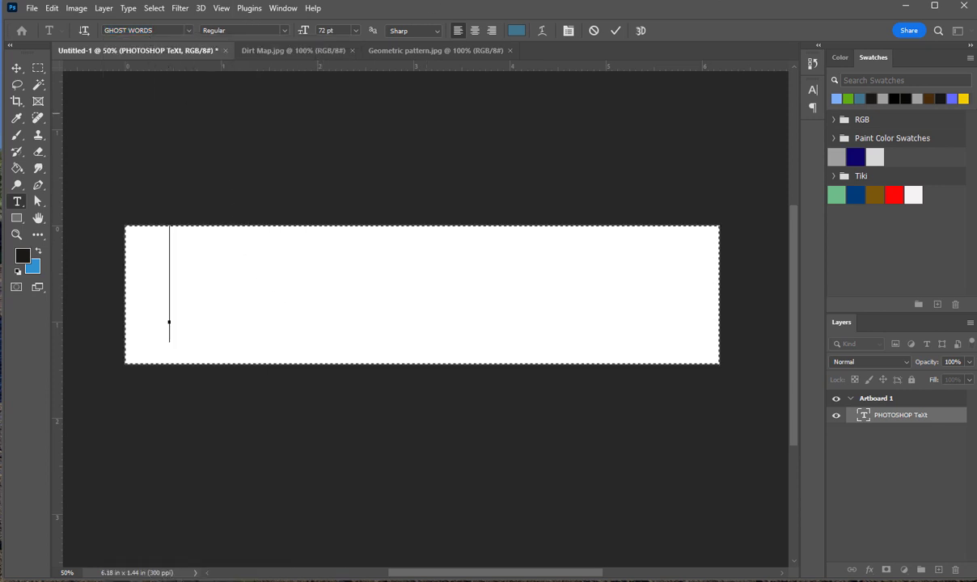
text(PH)
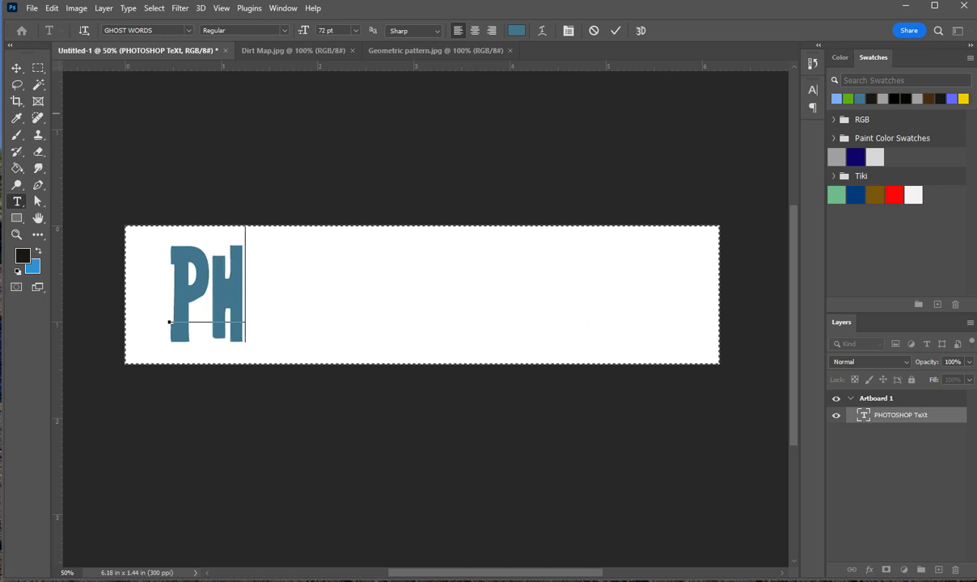
text(OTOSH)
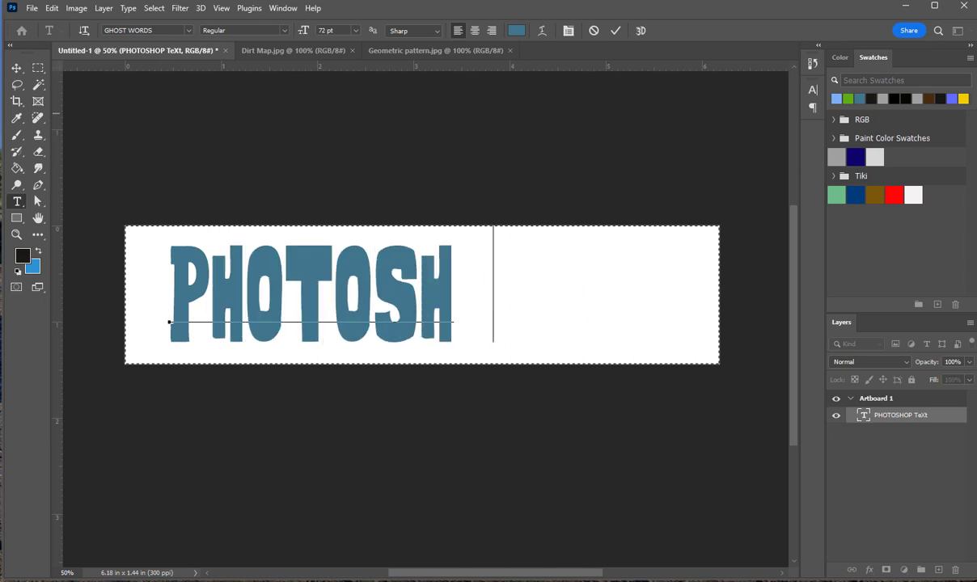
text(OP TEXT)
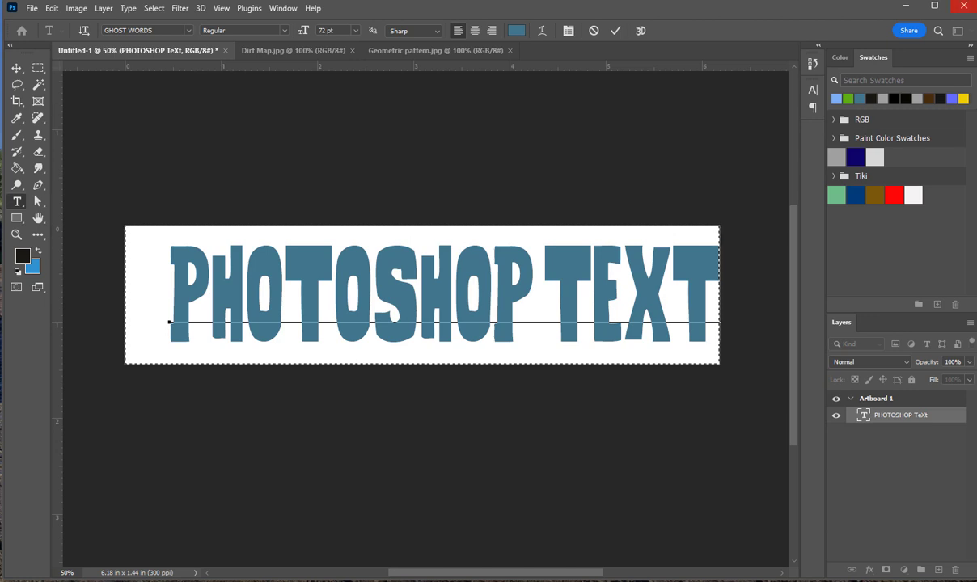
click(17, 69)
drag(317, 275, 294, 273)
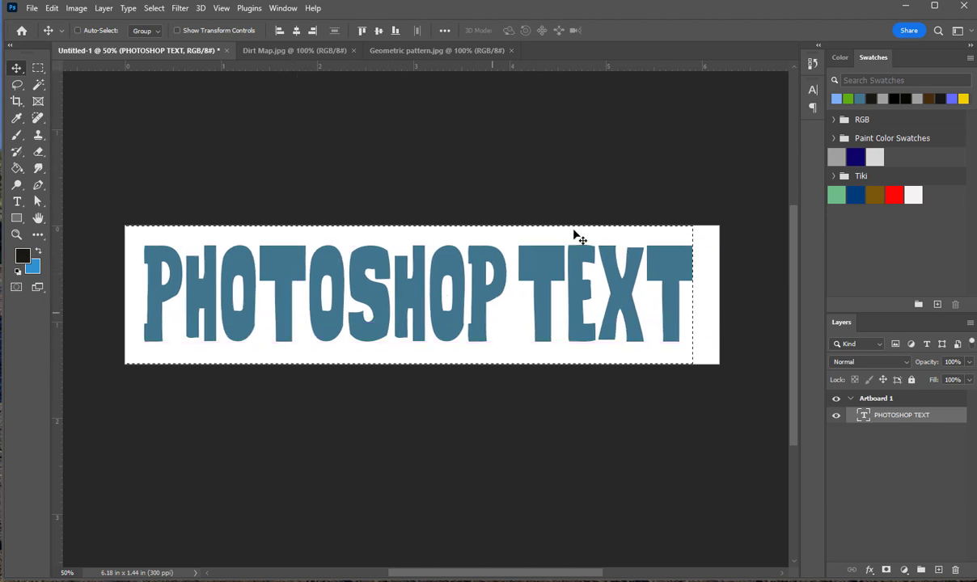
Step: In the Character panel, give the selected text 98 pt leading, 0 tracking and 102% horizontal scale
click(813, 91)
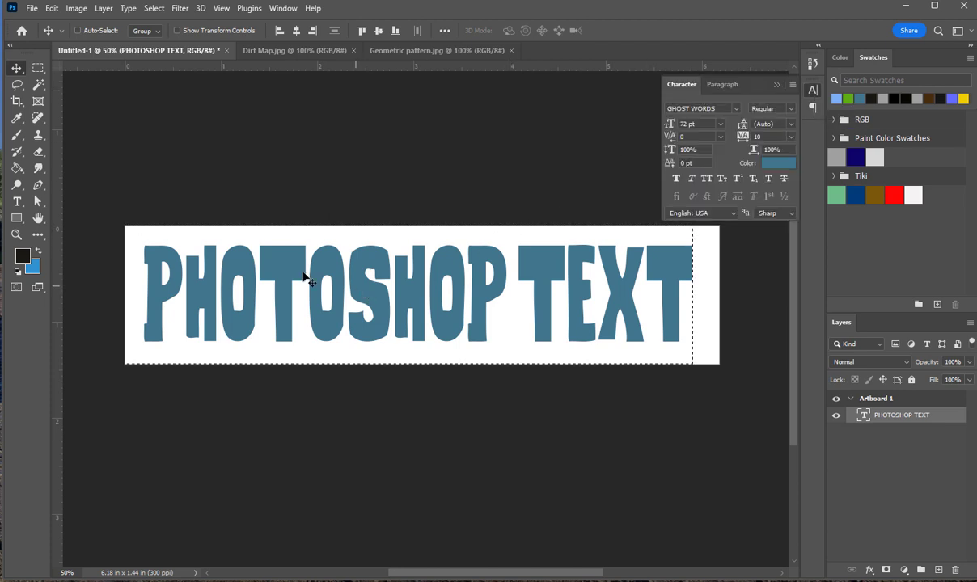
click(17, 202)
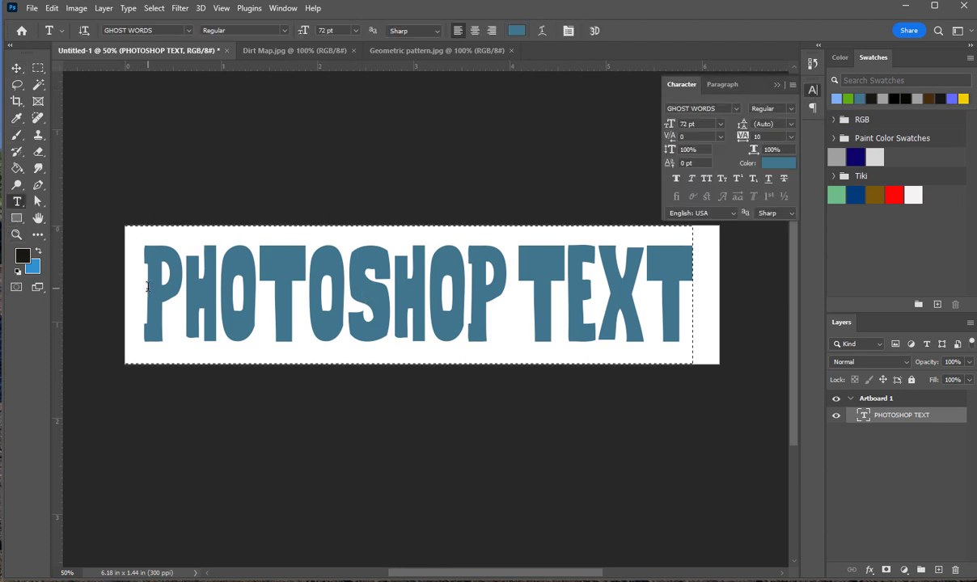
drag(142, 275, 711, 298)
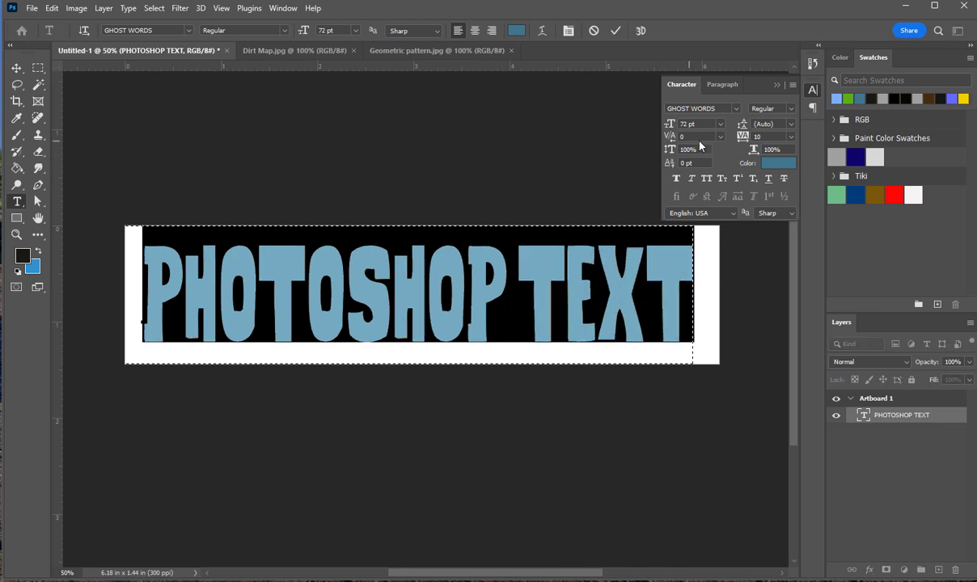
drag(743, 129, 742, 150)
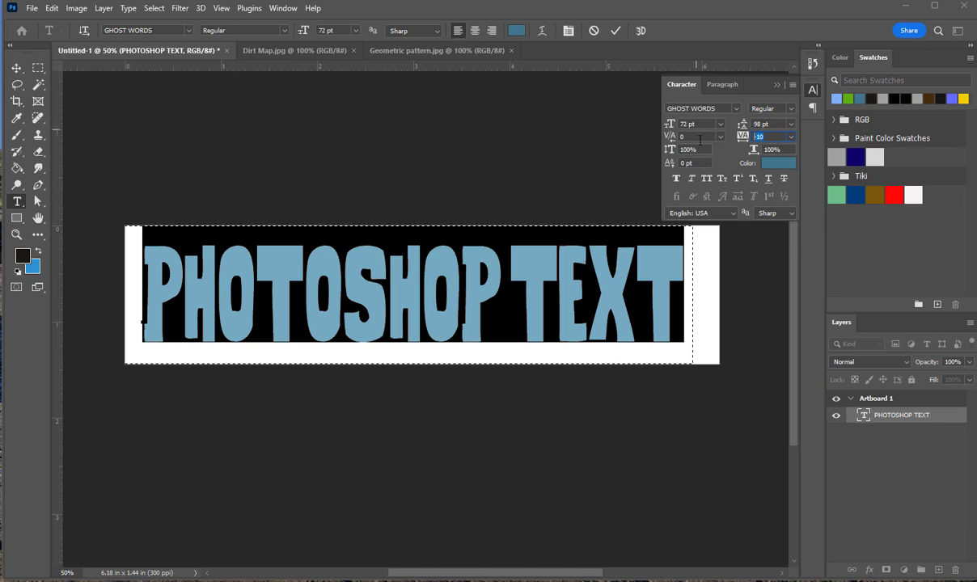
text(0)
key(Return)
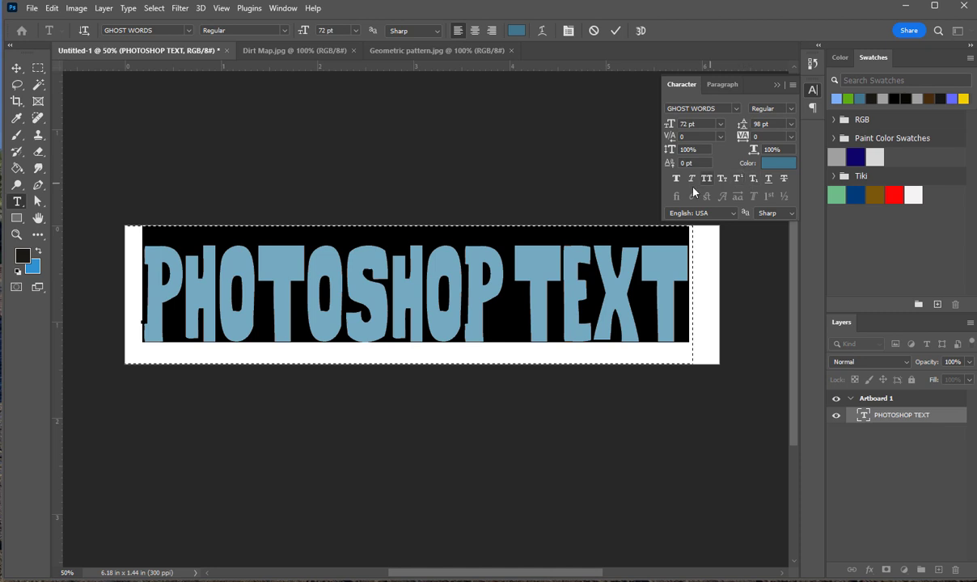
mouse_move(751, 150)
mouse_down()
mouse_move(743, 157)
mouse_move(752, 162)
mouse_up()
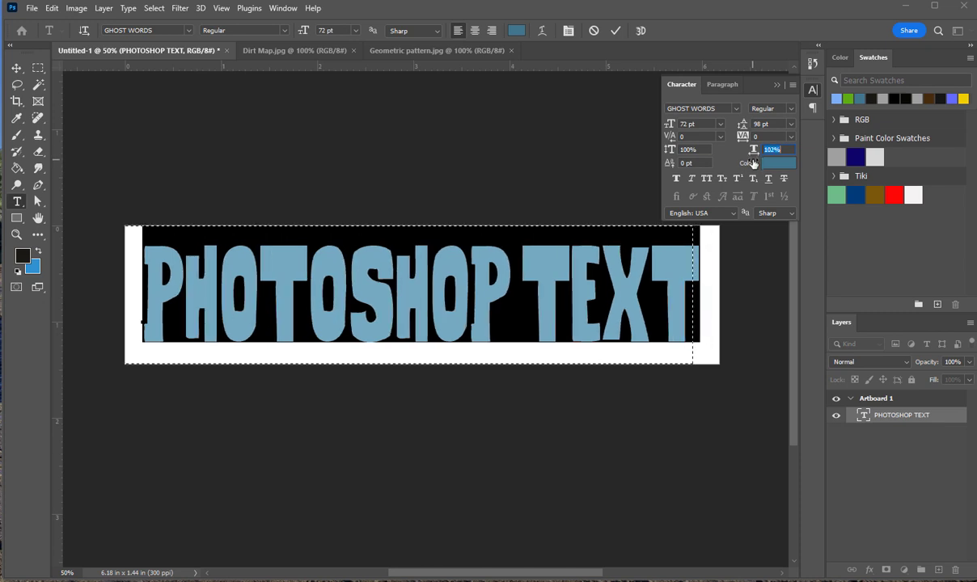
Step: Drag the text box's bottom-right corner to enlarge the text to about 78.78 pt, then commit
click(778, 85)
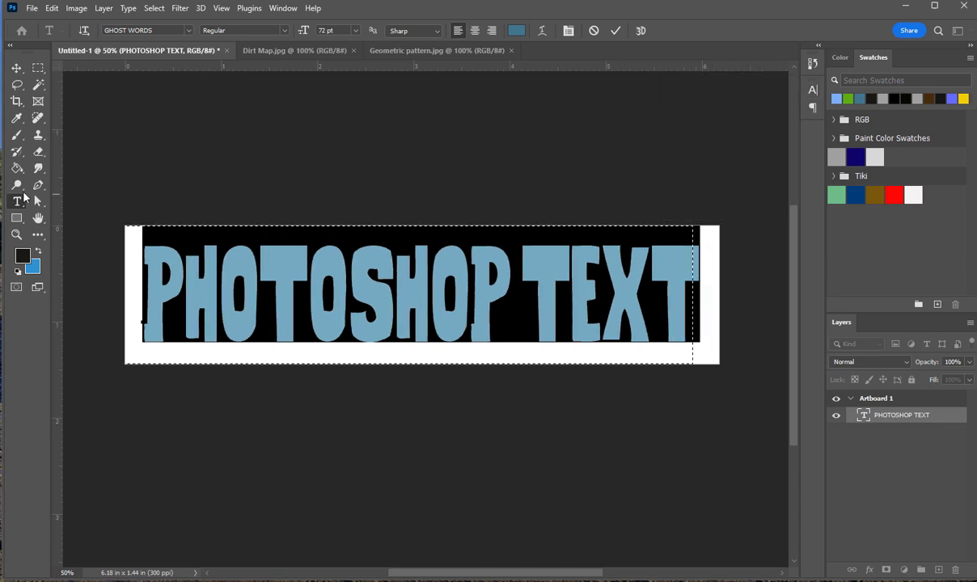
click(17, 68)
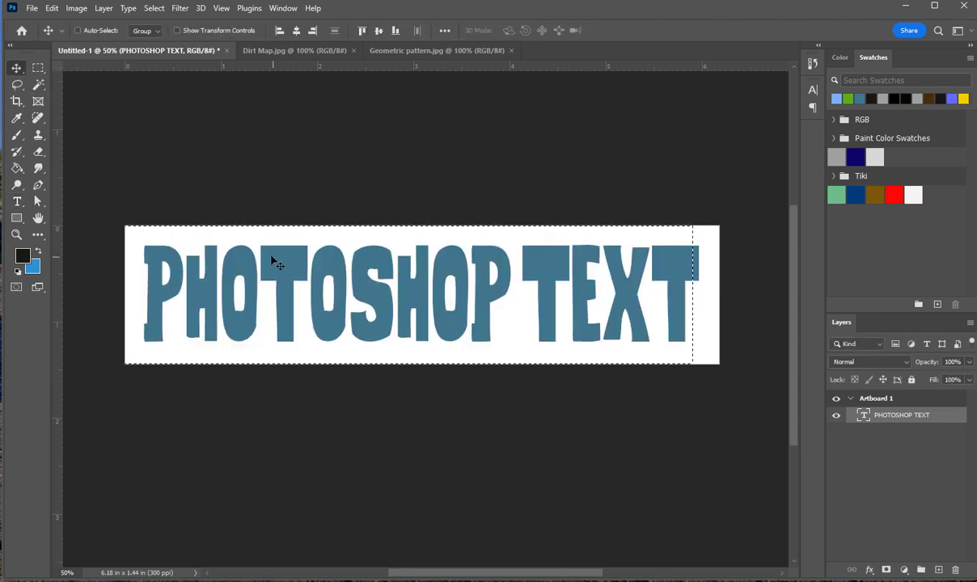
click(17, 201)
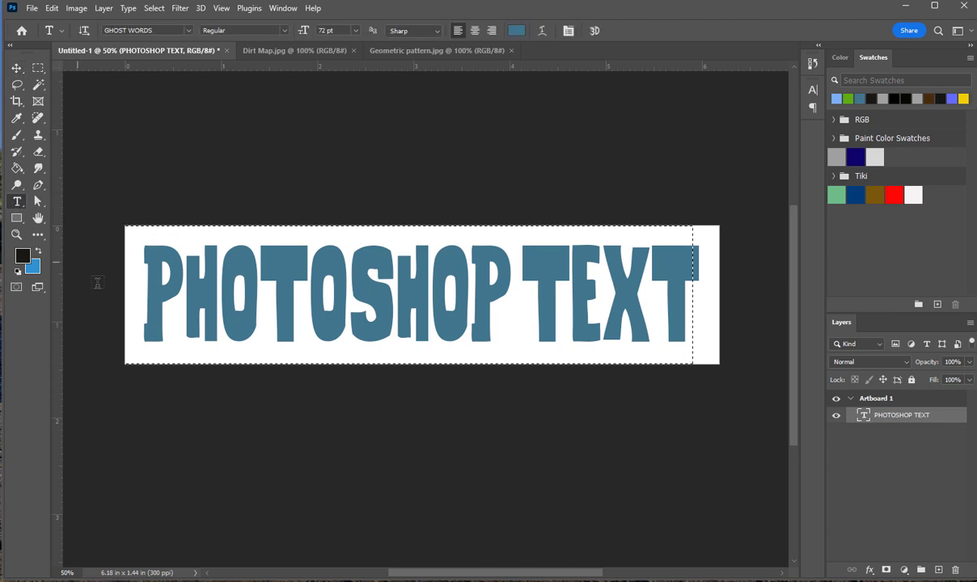
drag(144, 291, 656, 382)
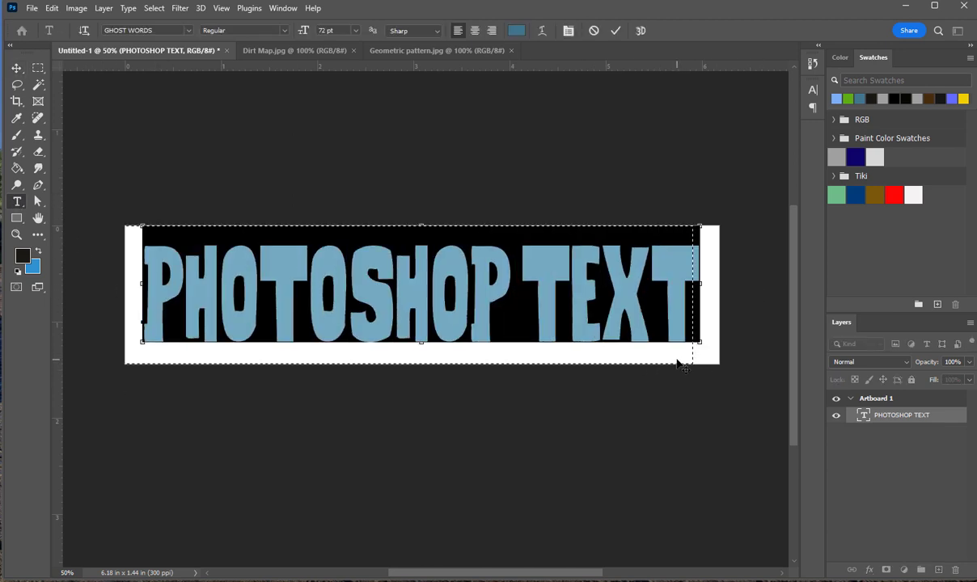
drag(701, 344, 601, 347)
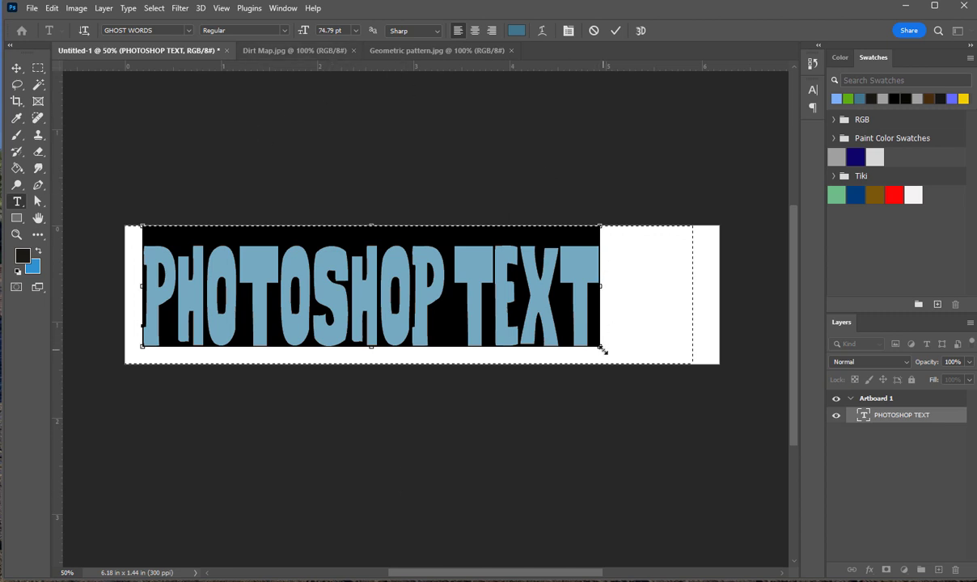
drag(600, 346, 706, 354)
click(550, 320)
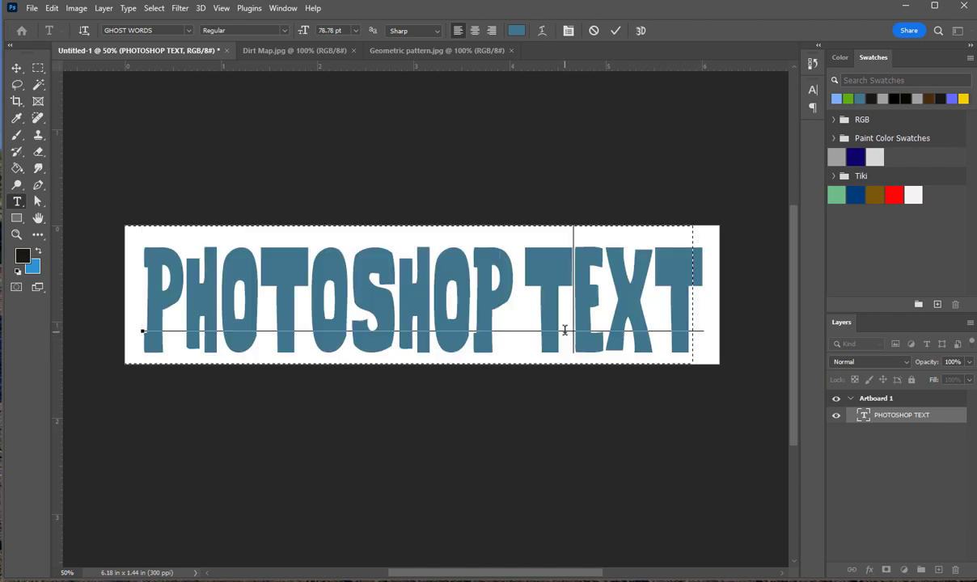
drag(146, 283, 724, 298)
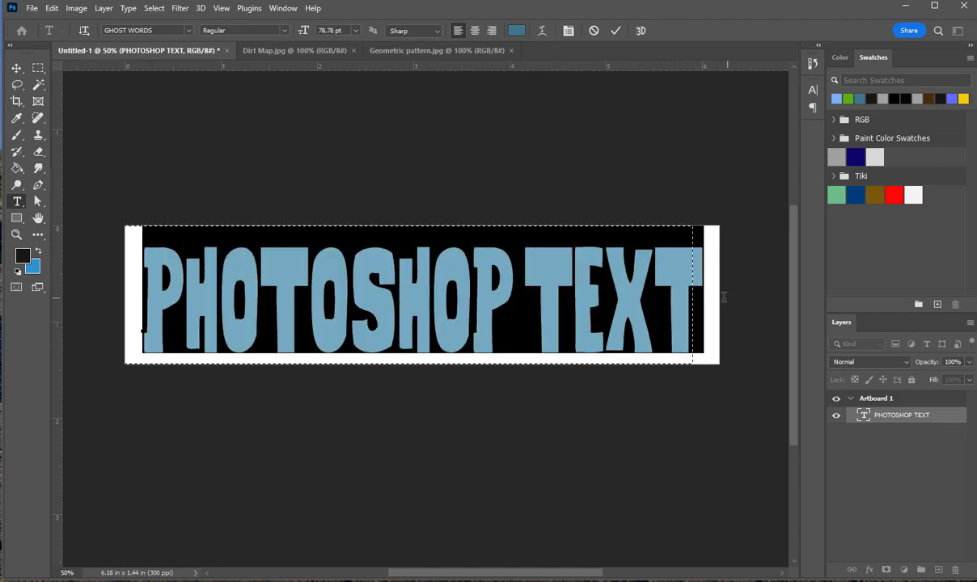
click(16, 68)
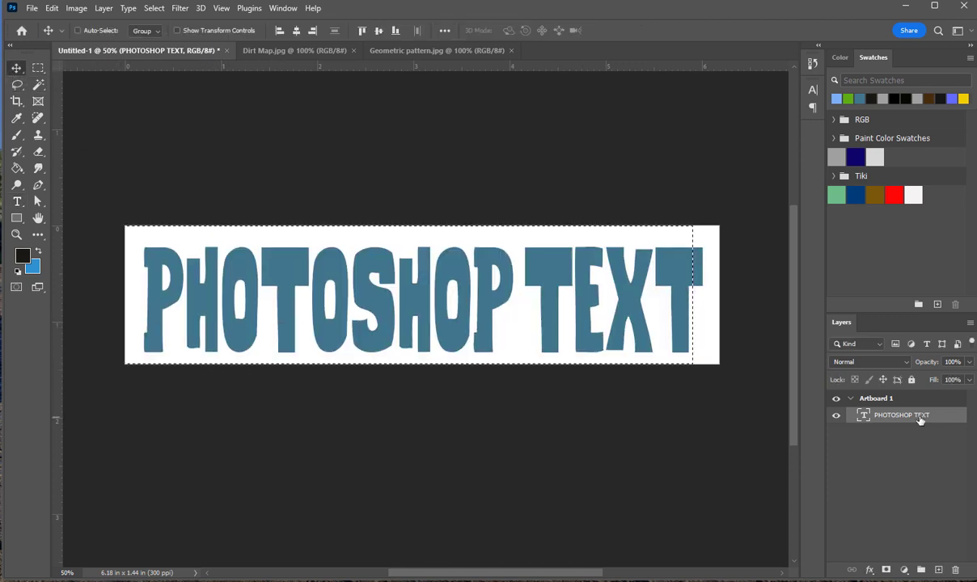
Step: Nudge the text right, stamp a merged copy as Layer 1, and merge it with the text layer
key(ctrl)
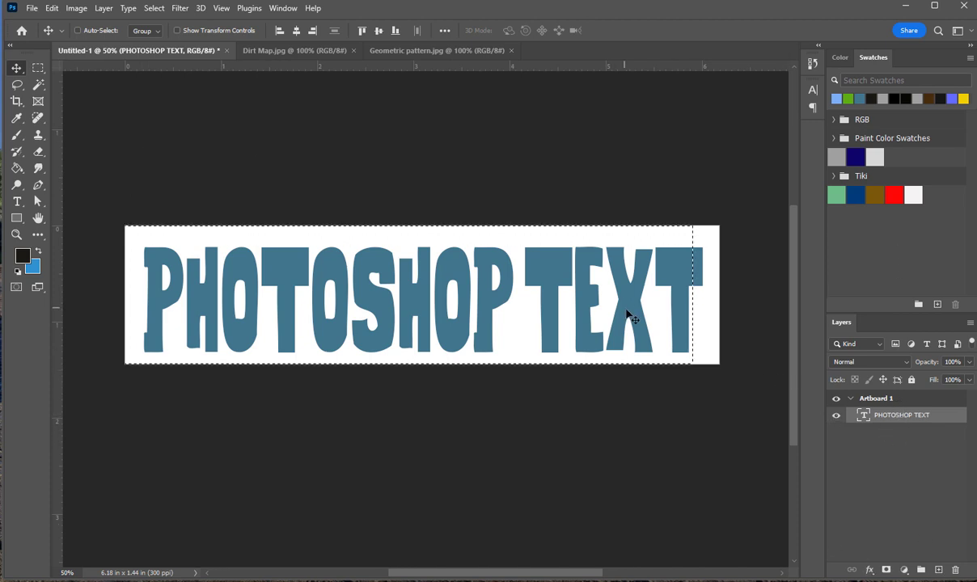
drag(626, 316, 631, 312)
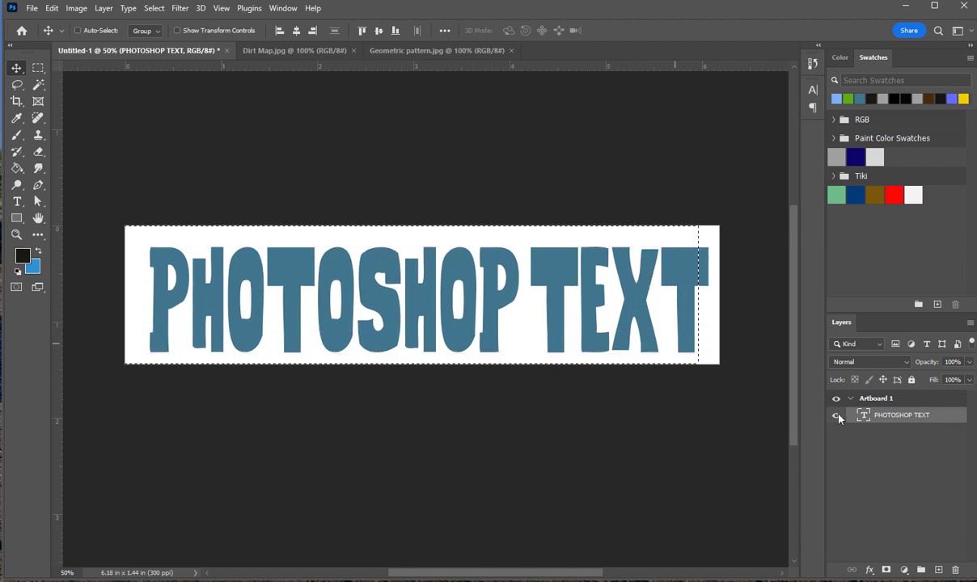
key(ctrl+shift+alt+e)
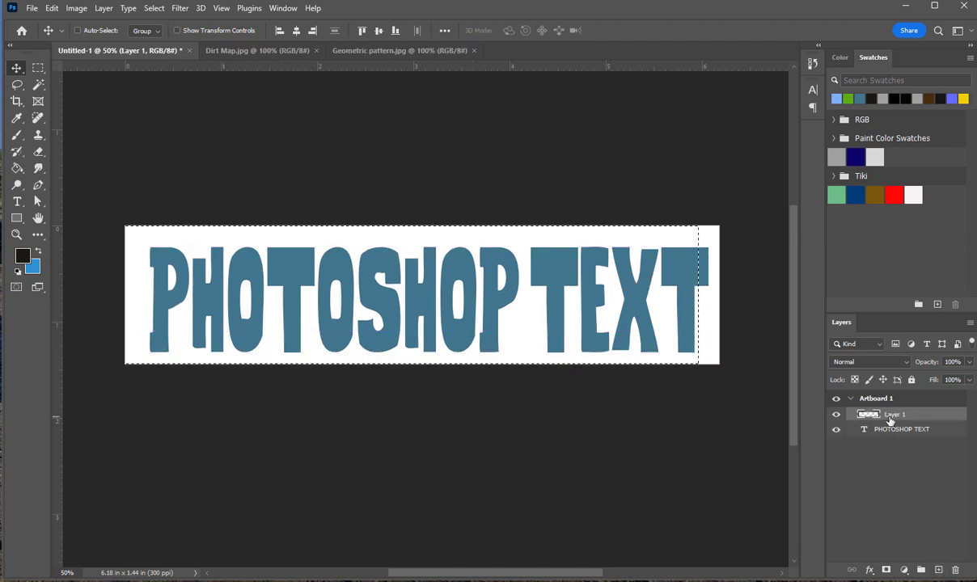
drag(894, 415, 891, 440)
shift+click(901, 419)
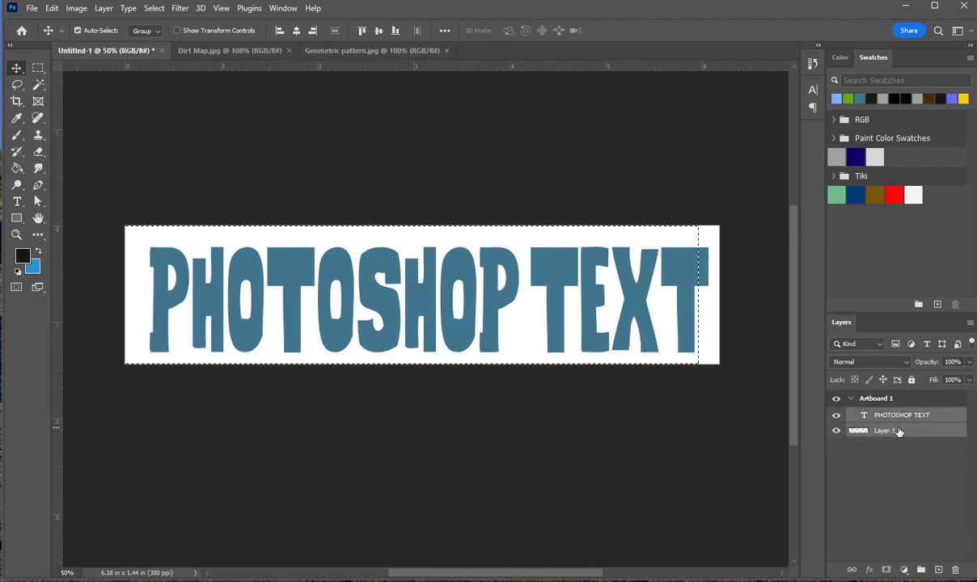
right_click(900, 427)
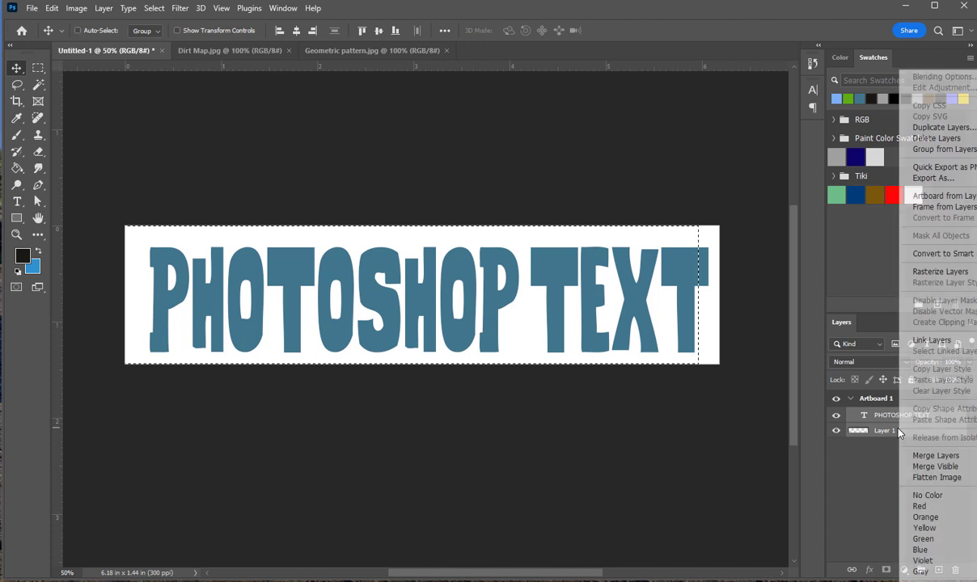
click(934, 457)
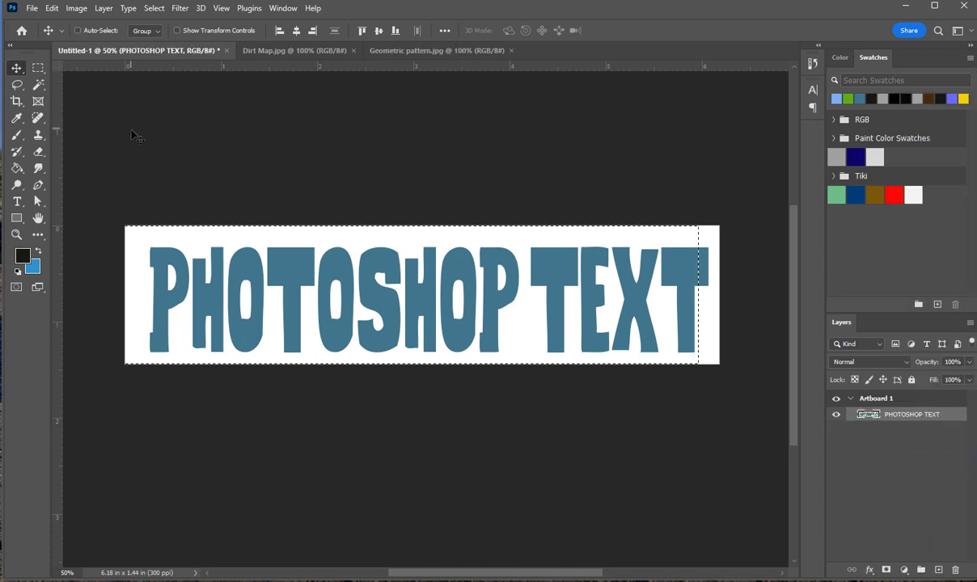
Step: Try shrinking the merged layer with Free Transform, undo it, then select all and deselect
key(ctrl+t)
drag(105, 226, 217, 296)
key(ctrl+z)
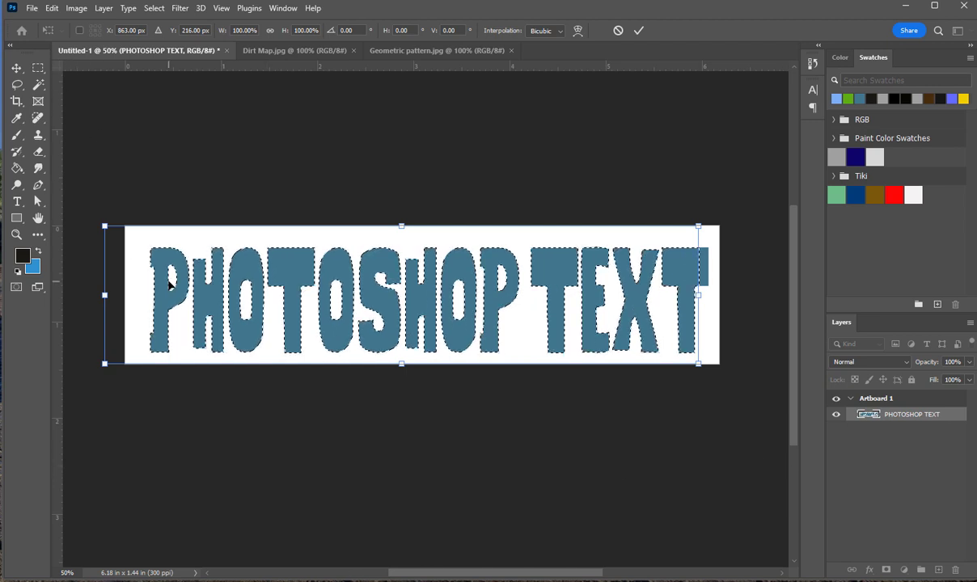
key(Return)
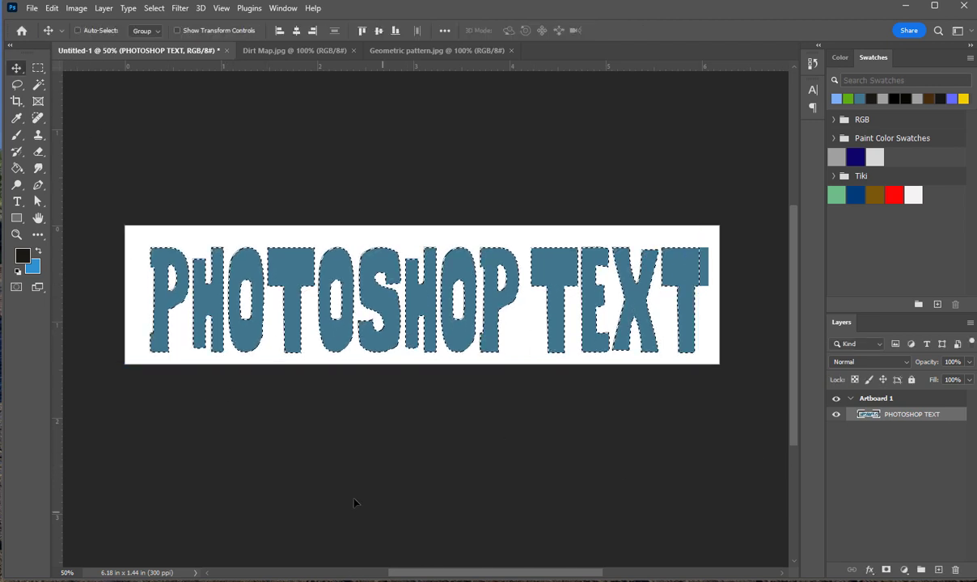
key(ctrl+a)
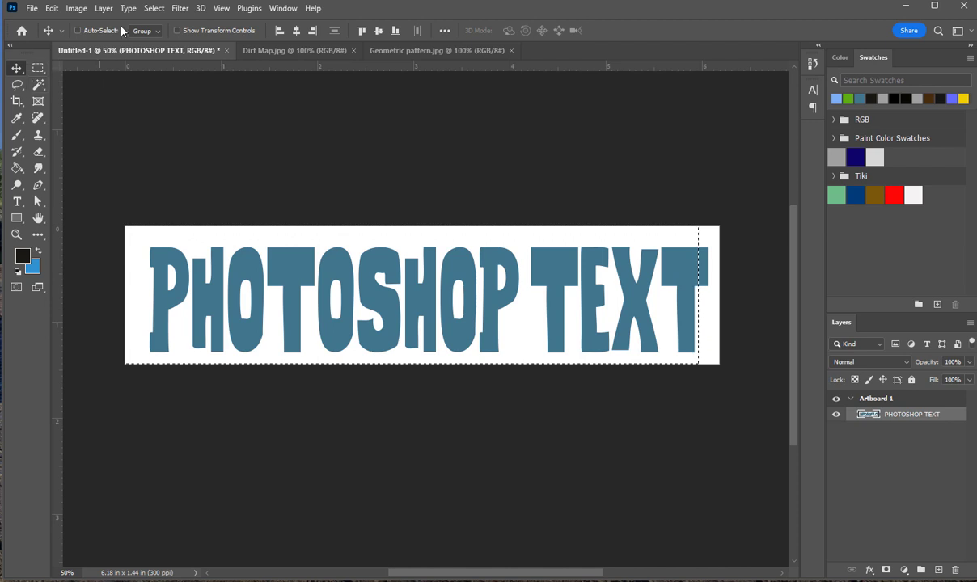
click(153, 9)
click(160, 35)
Step: Draw a stray paragraph text box, then delete its Lorem ipsum placeholder layer
click(38, 84)
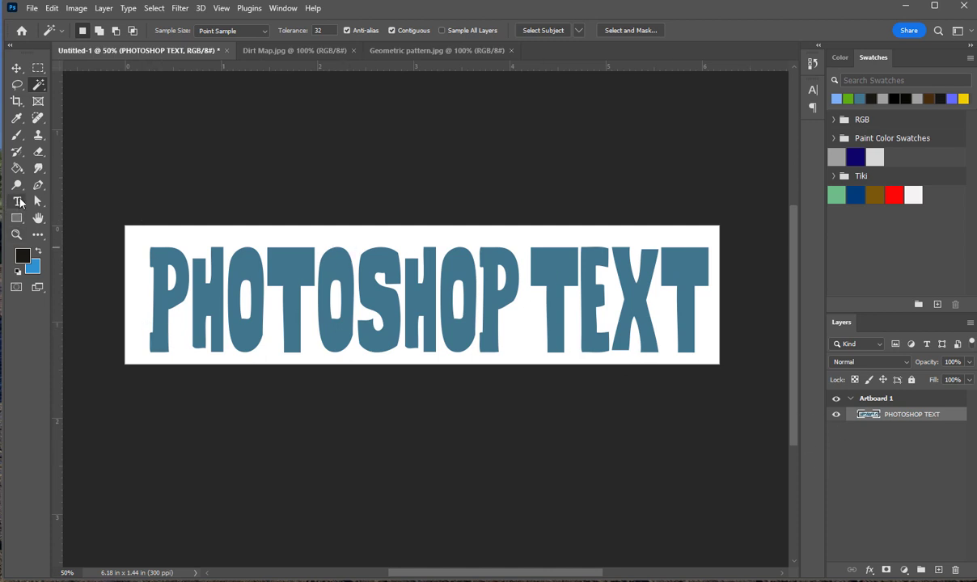
click(17, 201)
drag(157, 279, 373, 352)
click(906, 466)
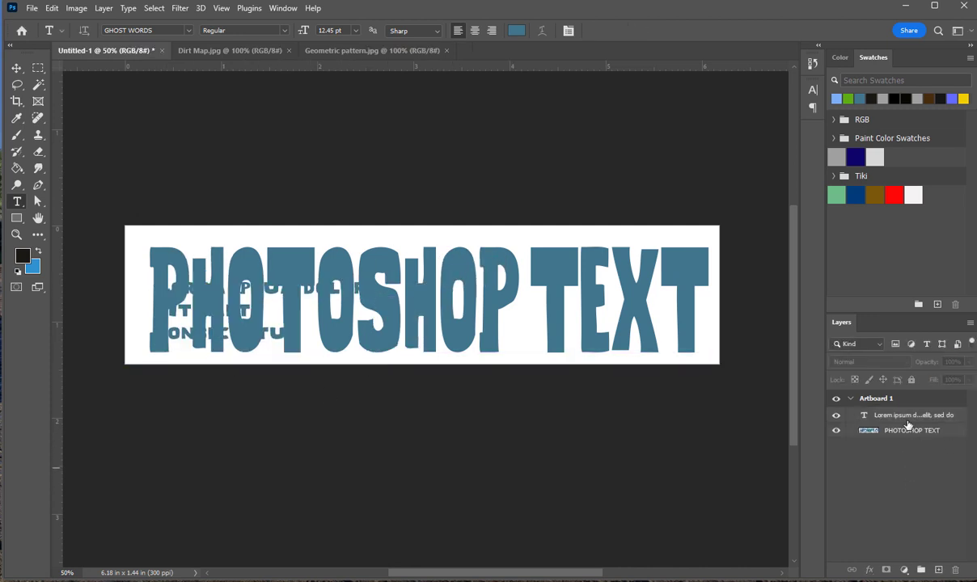
click(907, 419)
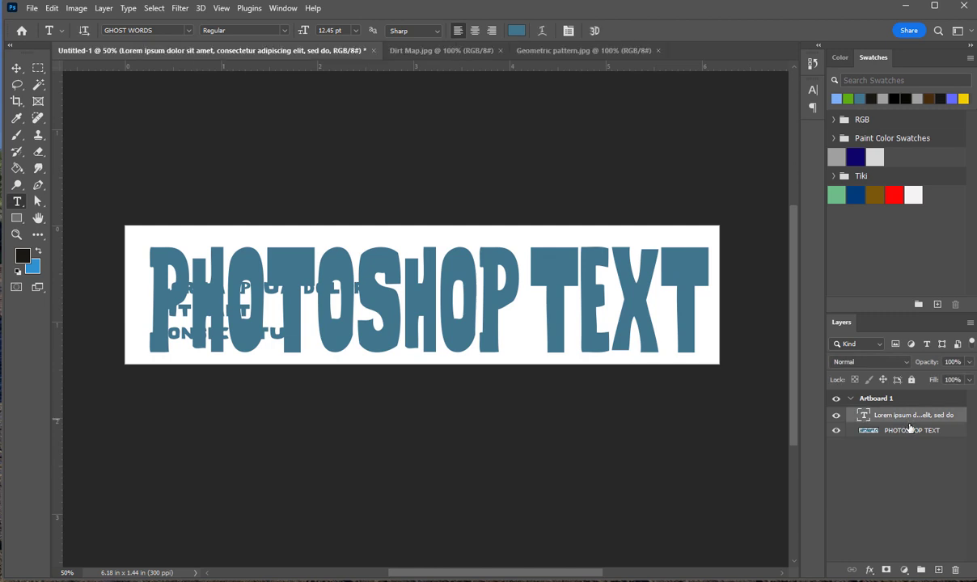
key(Delete)
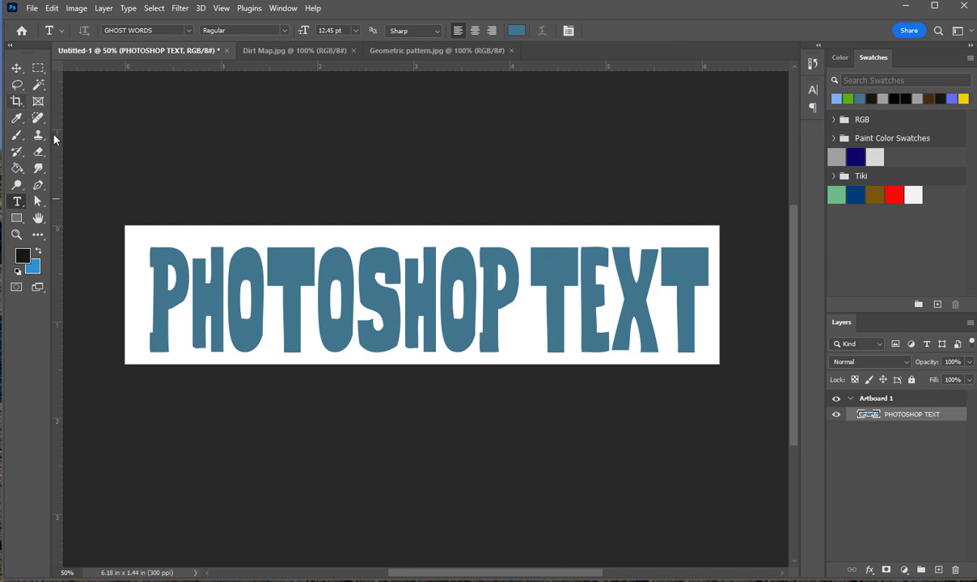
Step: Undo back to the editable type layer, retype the lowercase e as E, and select the final t
key(ctrl+z)
key(ctrl+z)
key(ctrl+z)
key(ctrl+z)
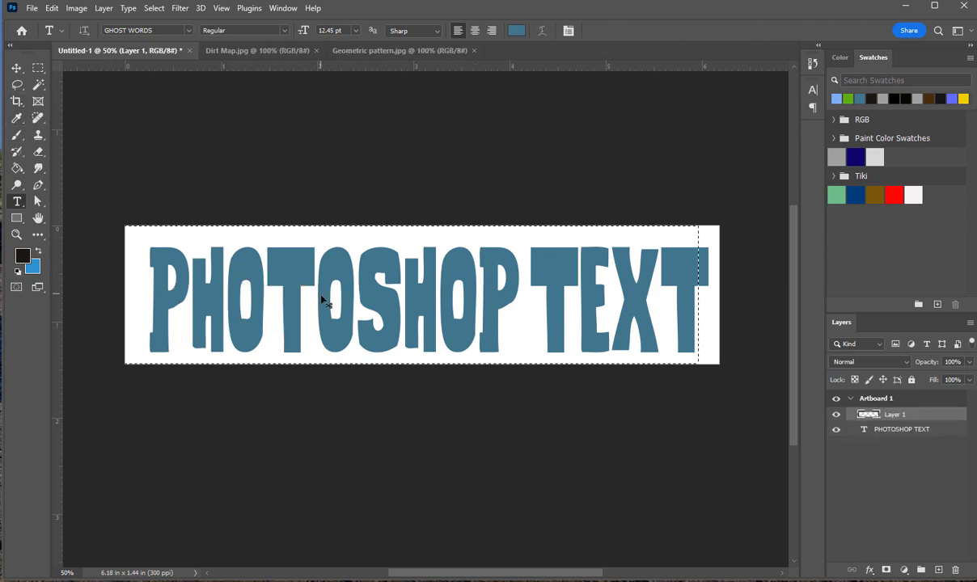
key(ctrl+z)
key(ctrl+z)
key(ctrl+z)
key(ctrl+z)
key(ctrl+z)
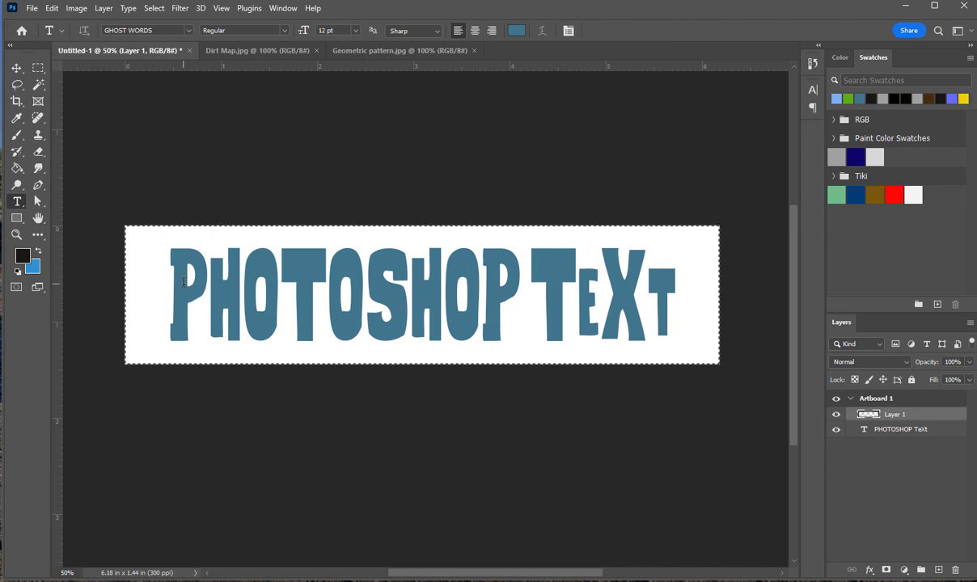
drag(184, 281, 718, 279)
click(615, 285)
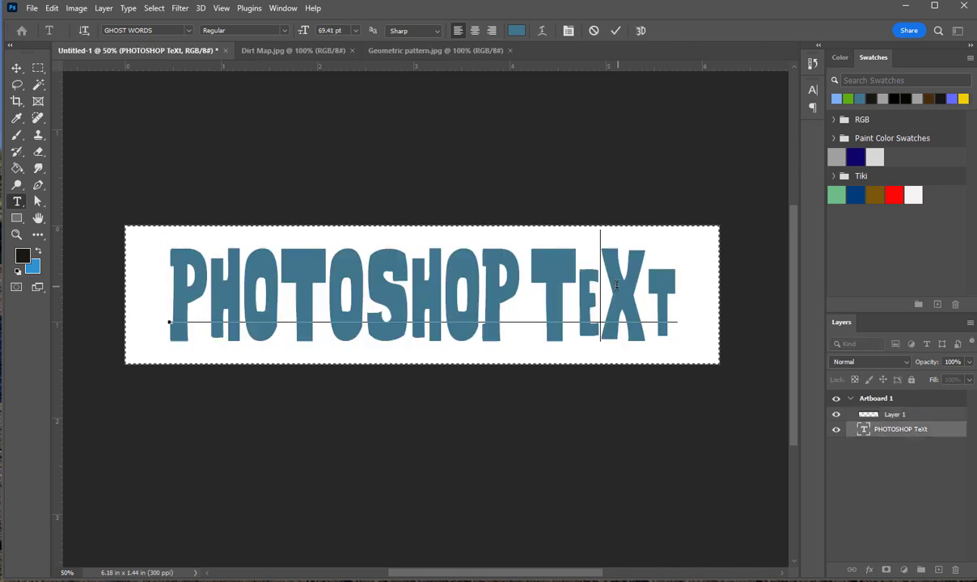
shift+click(575, 296)
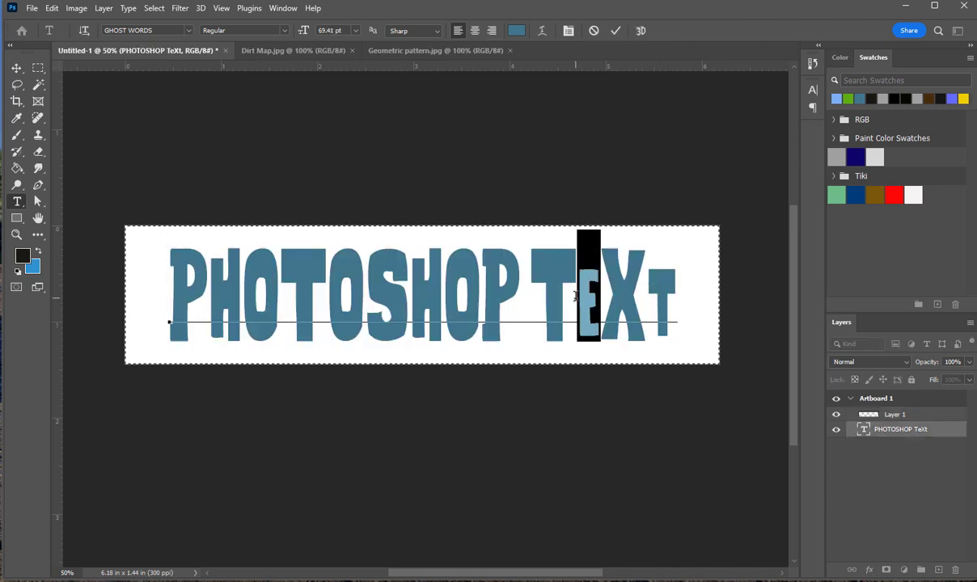
text(E)
click(648, 297)
key(shift+Right)
Step: Retype the final t as T and select the whole PHOTOSHOP TEXT line
text(T)
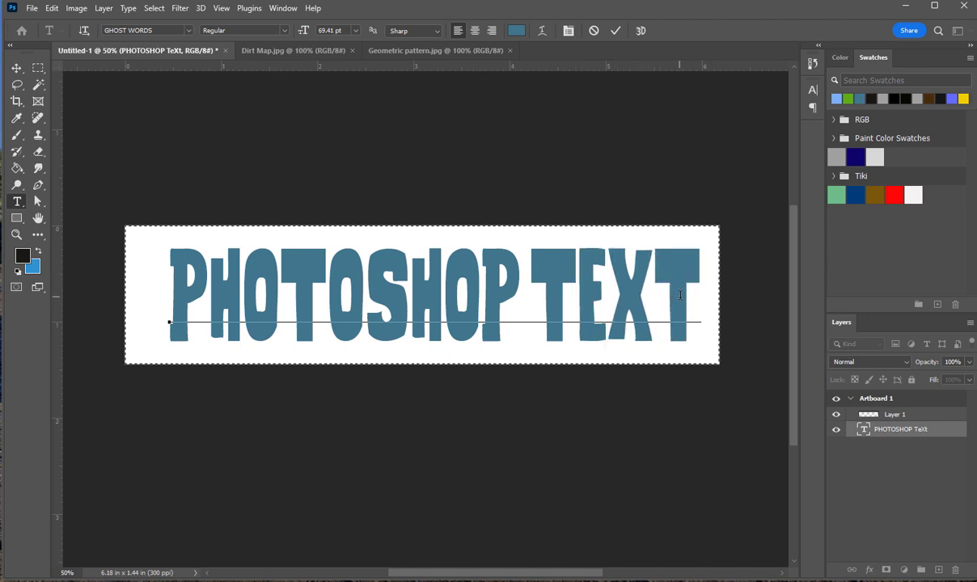
key(shift+Left)
drag(647, 301, 148, 314)
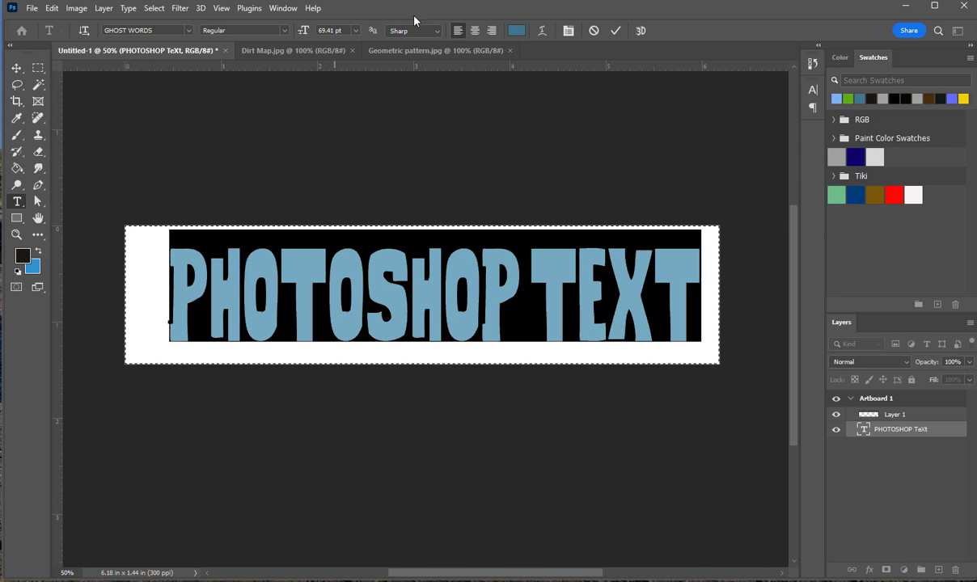
Step: Cancel the text colour picker, shift the text slightly left and down, and commit
click(517, 31)
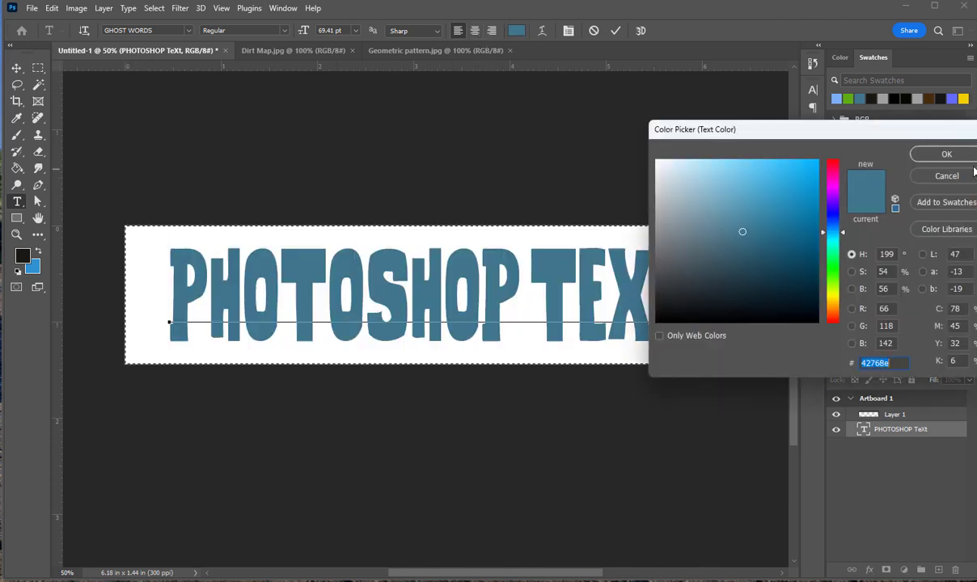
click(957, 178)
click(496, 299)
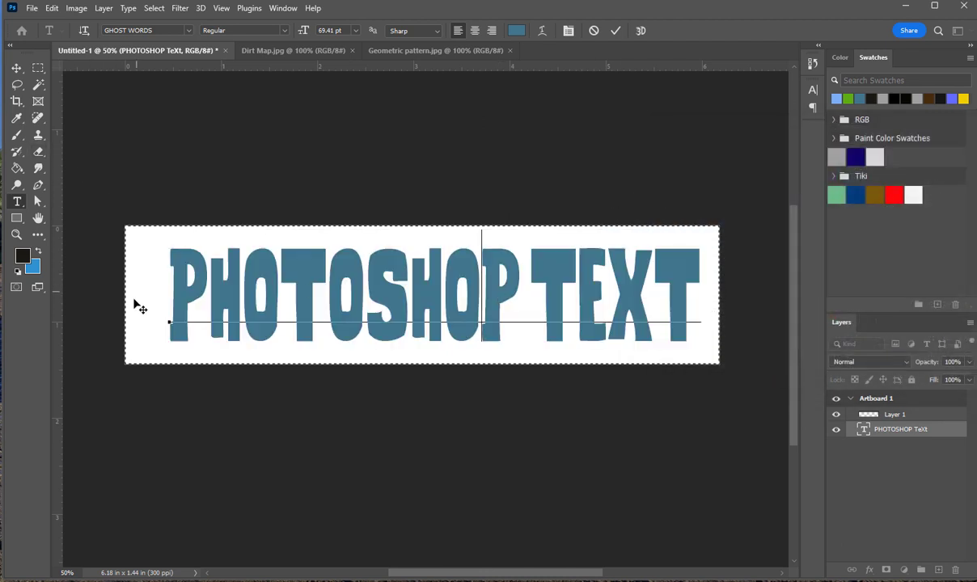
drag(167, 322, 282, 288)
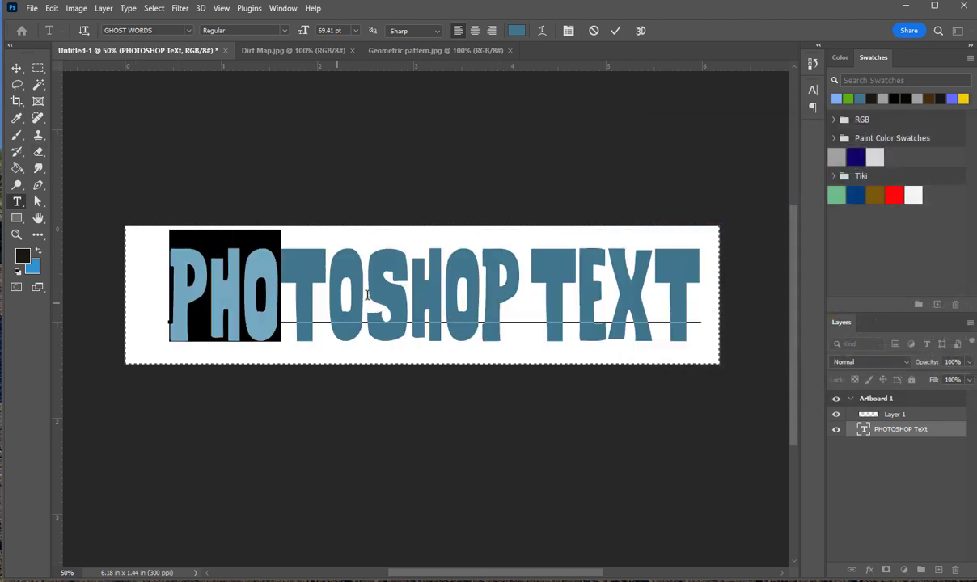
drag(428, 437, 413, 443)
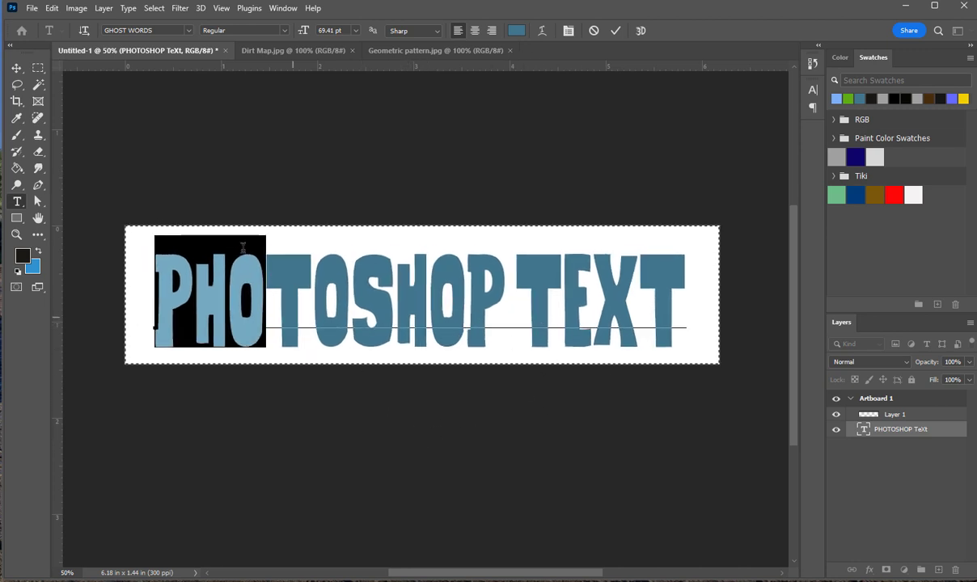
click(16, 67)
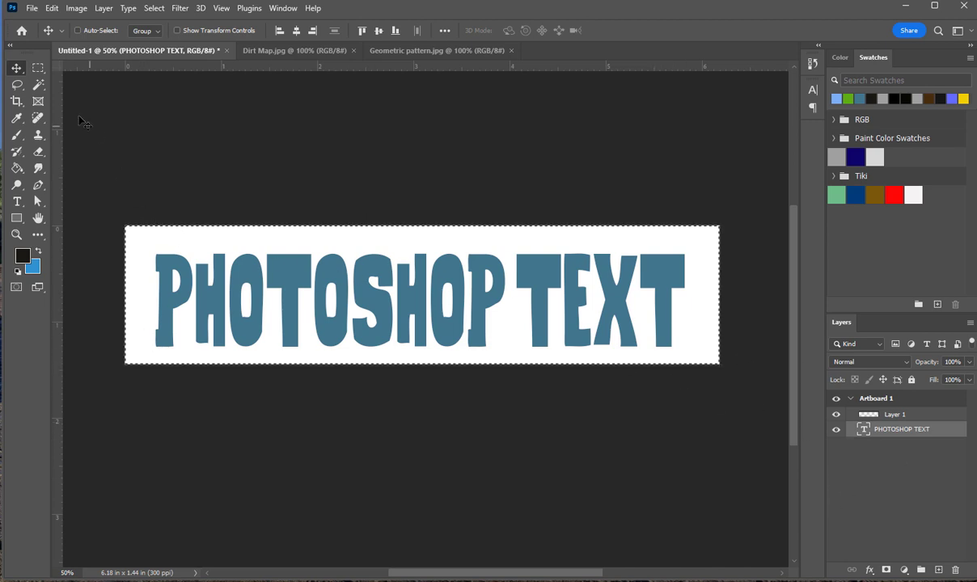
Step: With the Magic Wand, add all 13 letters of PHOTOSHOP TEXT to the selection
click(38, 84)
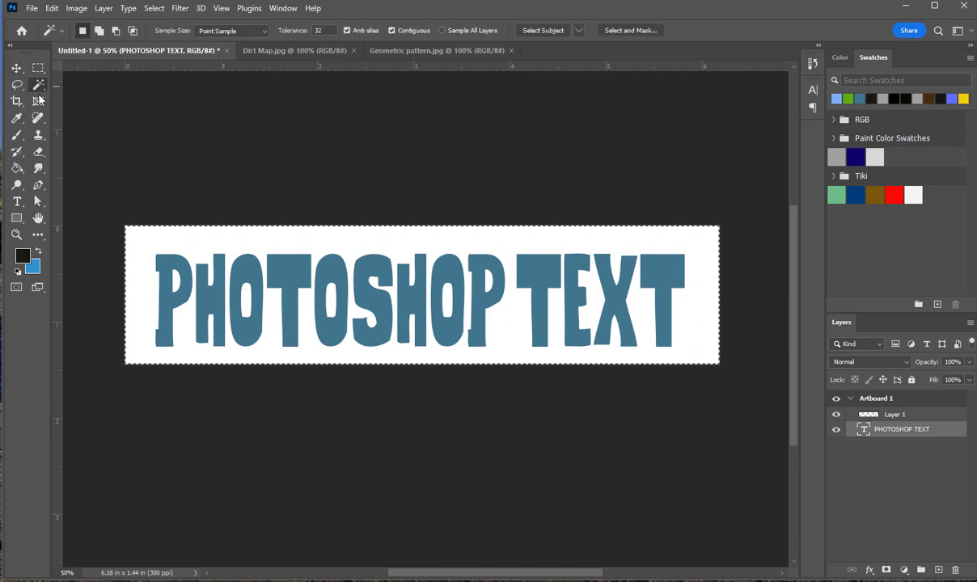
click(171, 307)
shift+click(200, 305)
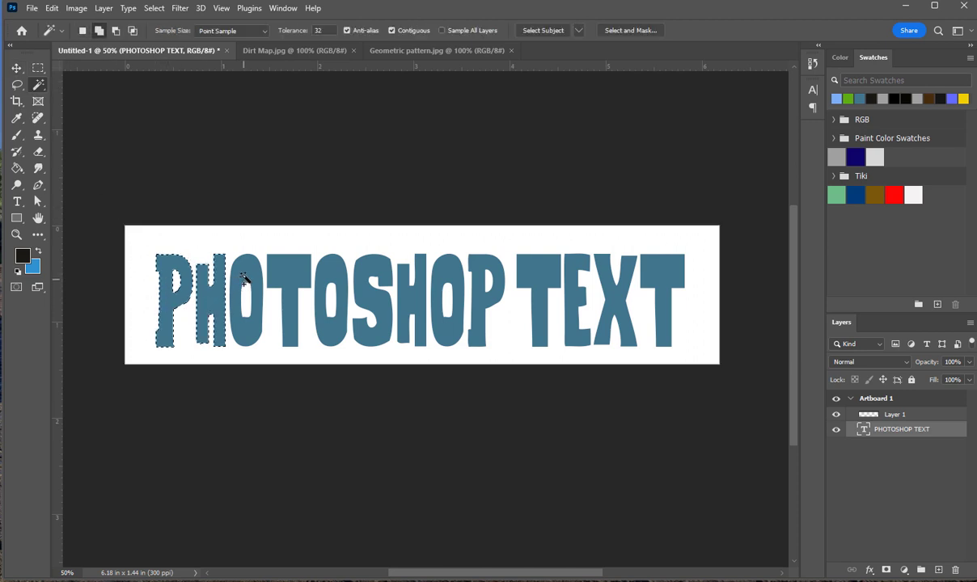
click(237, 283)
click(279, 272)
click(323, 277)
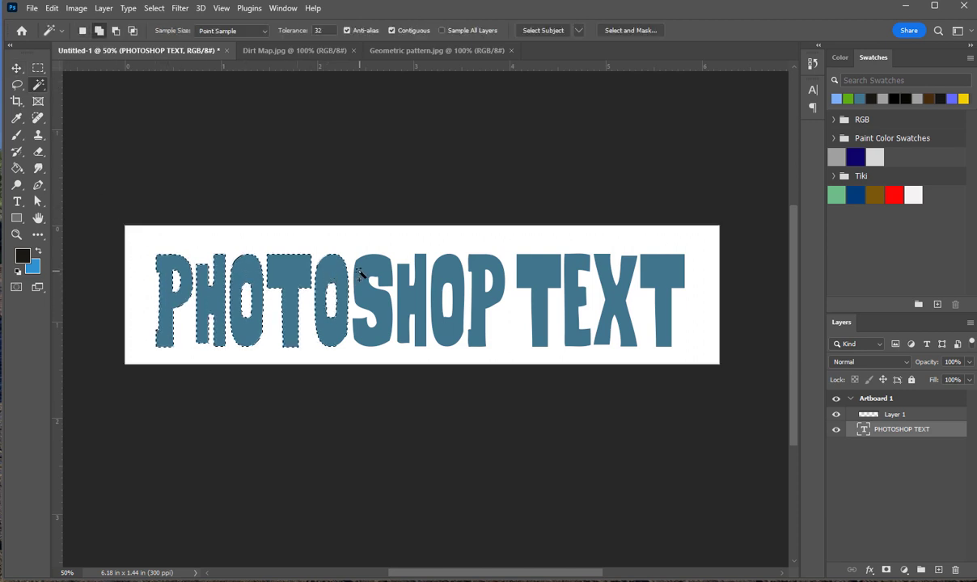
click(361, 275)
click(398, 279)
click(439, 258)
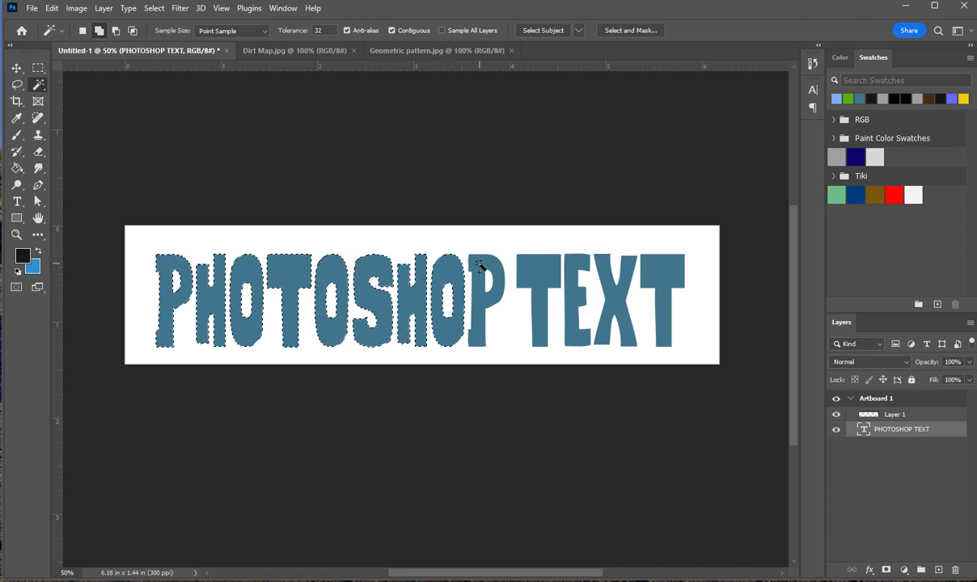
click(481, 267)
click(543, 263)
click(584, 277)
click(619, 263)
click(656, 277)
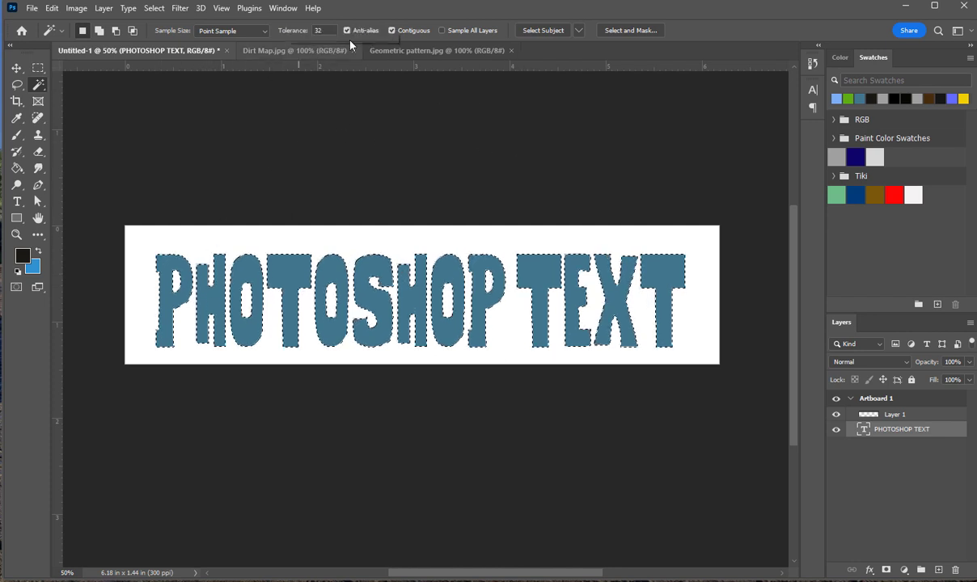
Step: Select the whole Geometric pattern.jpg image and paste it into the letter selection
click(409, 51)
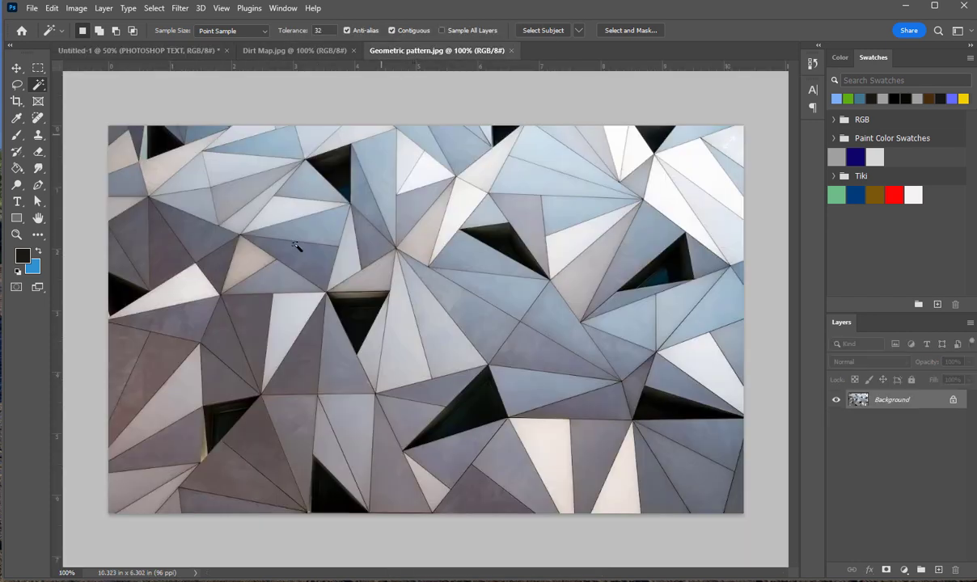
key(m)
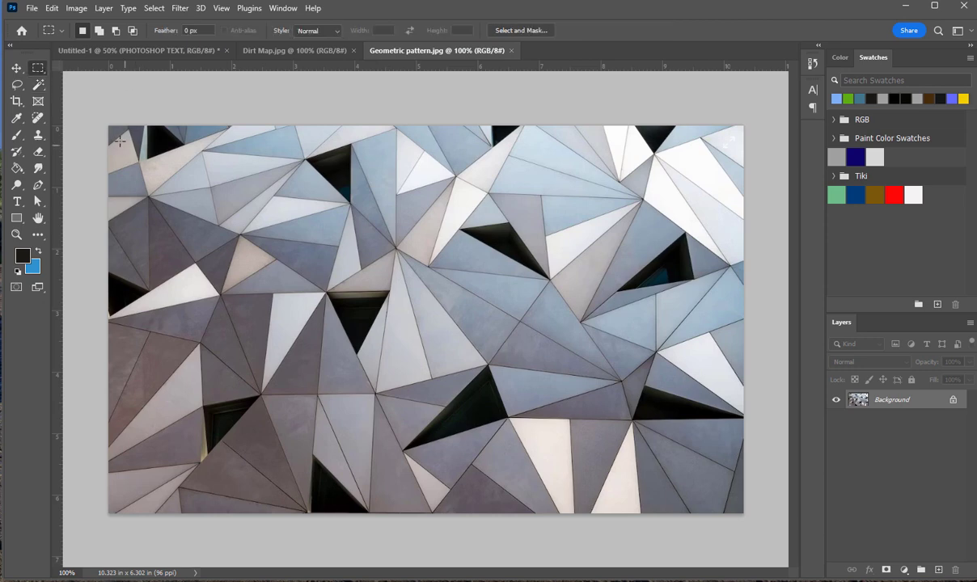
drag(117, 139, 743, 513)
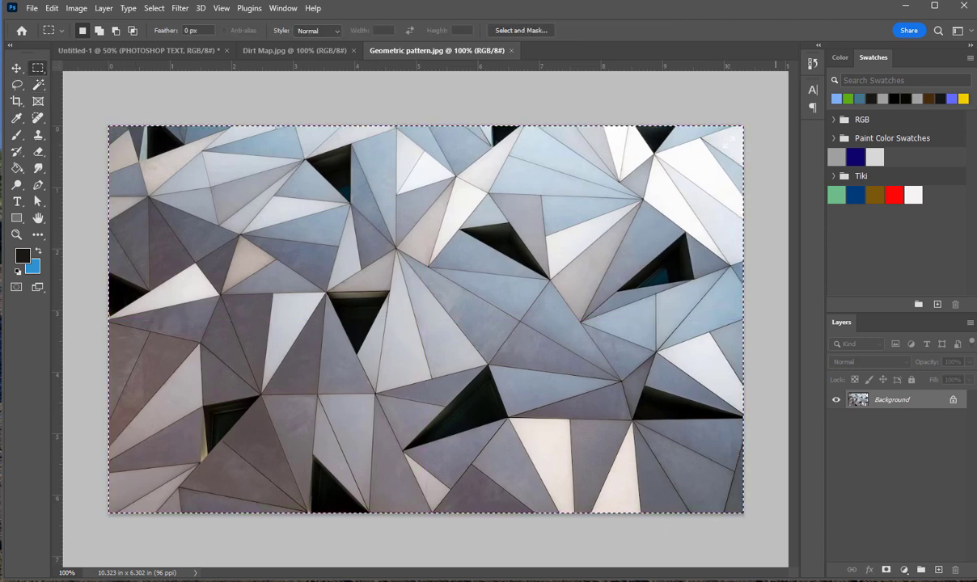
click(146, 51)
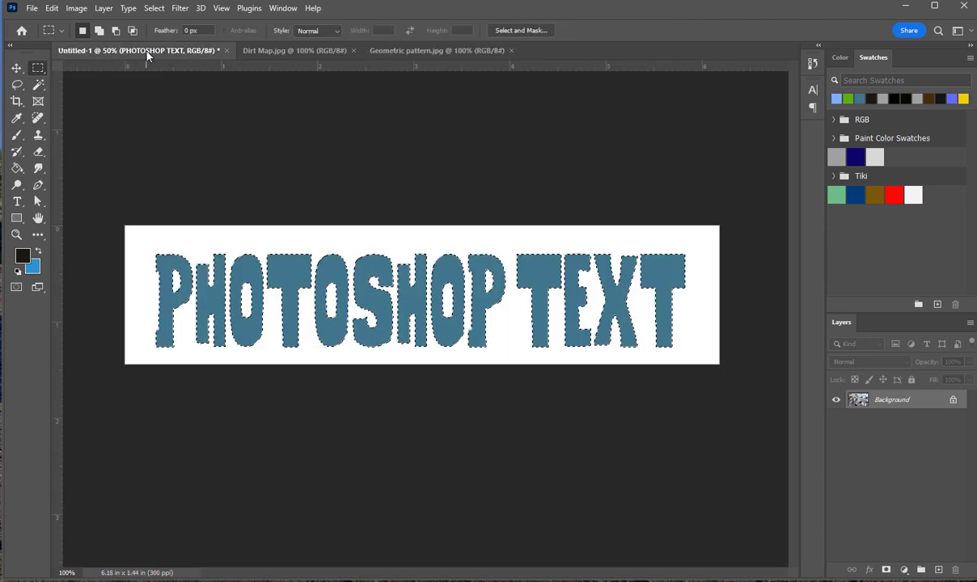
key(shift)
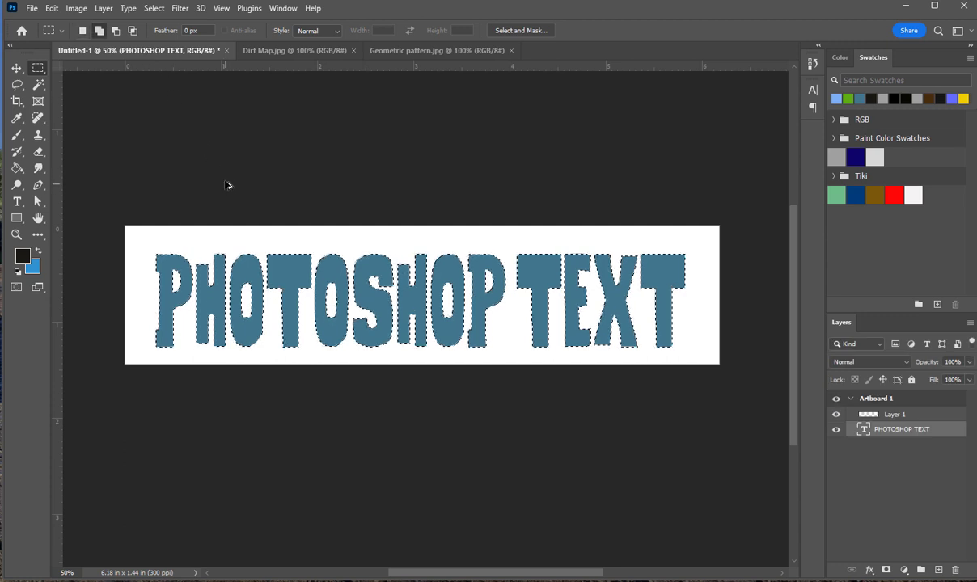
key(ctrl+alt+shift+v)
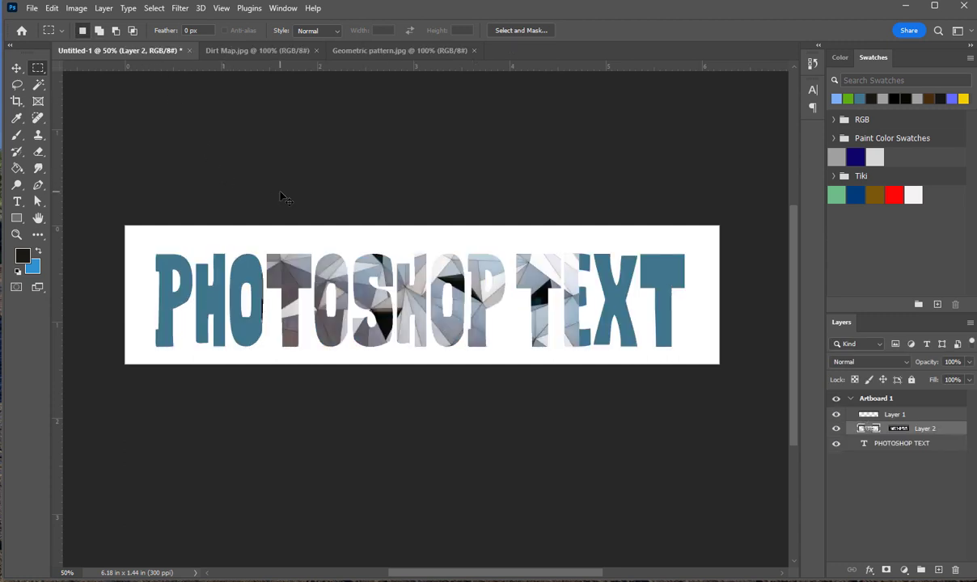
Step: Stretch the pasted pattern across the whole phrase with Free Transform and apply it
key(ctrl+t)
drag(260, 324, 141, 324)
drag(457, 323, 685, 339)
drag(419, 249, 424, 235)
key(Return)
key(m)
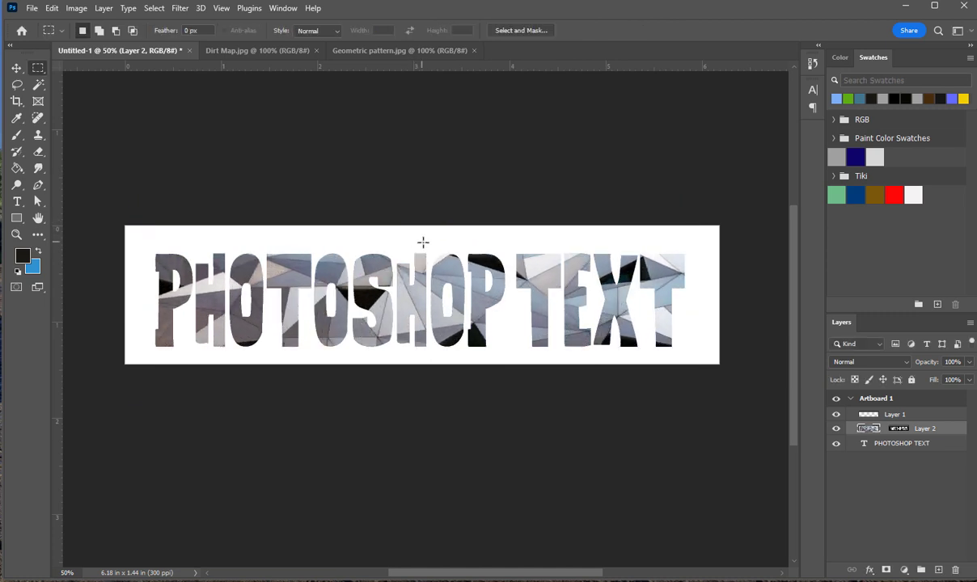
click(17, 201)
click(897, 449)
click(461, 310)
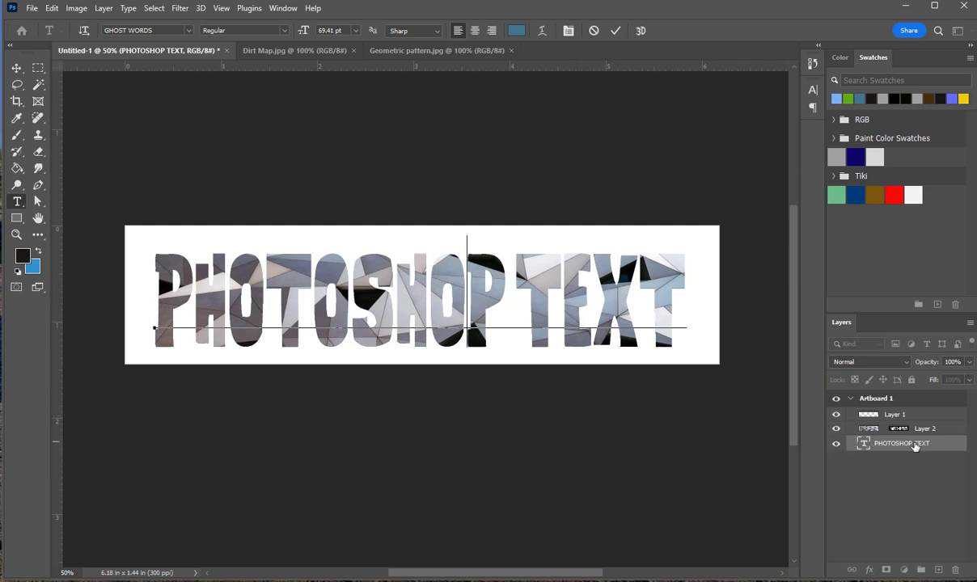
click(836, 429)
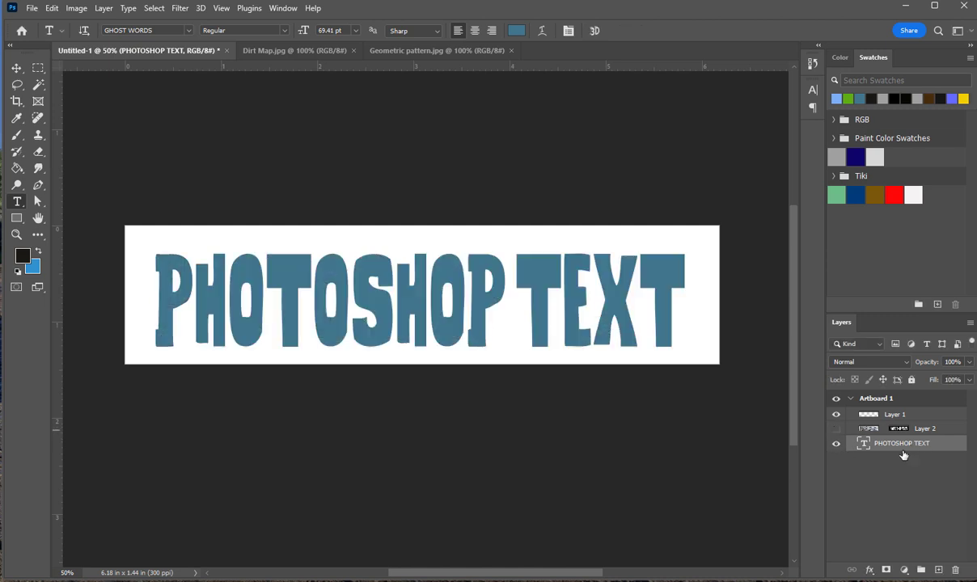
click(833, 431)
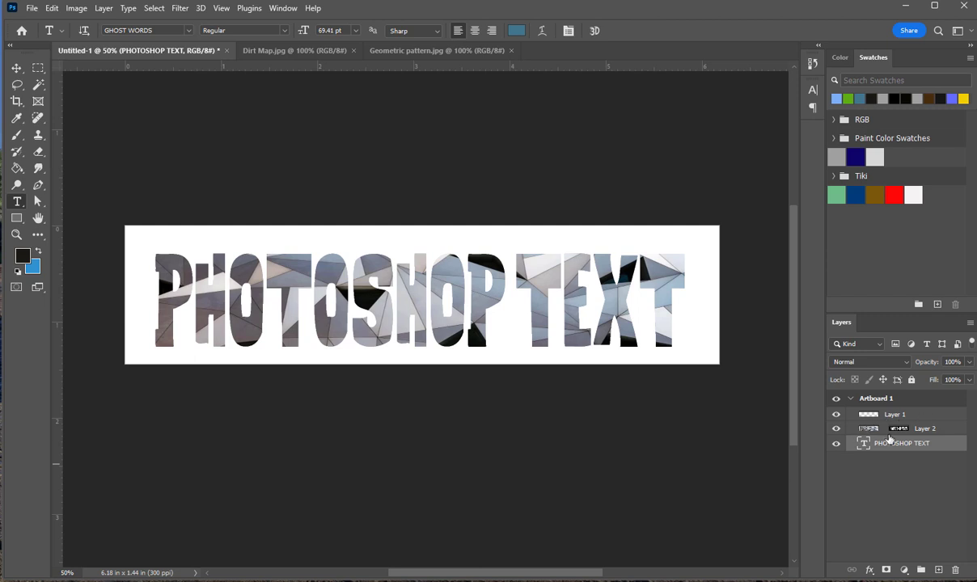
Step: Set Layer 2's blend mode to Overlay, then select Layer 1
click(936, 430)
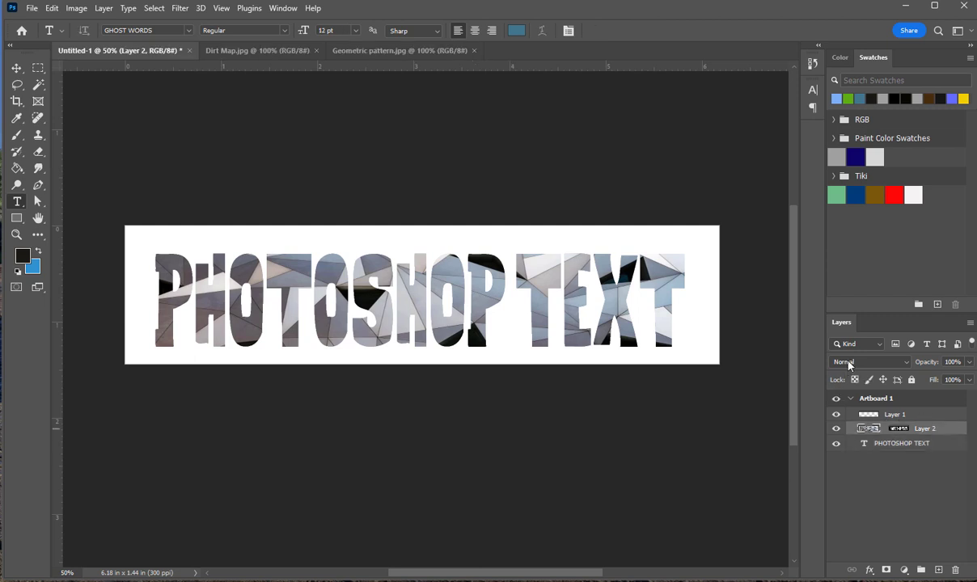
click(849, 364)
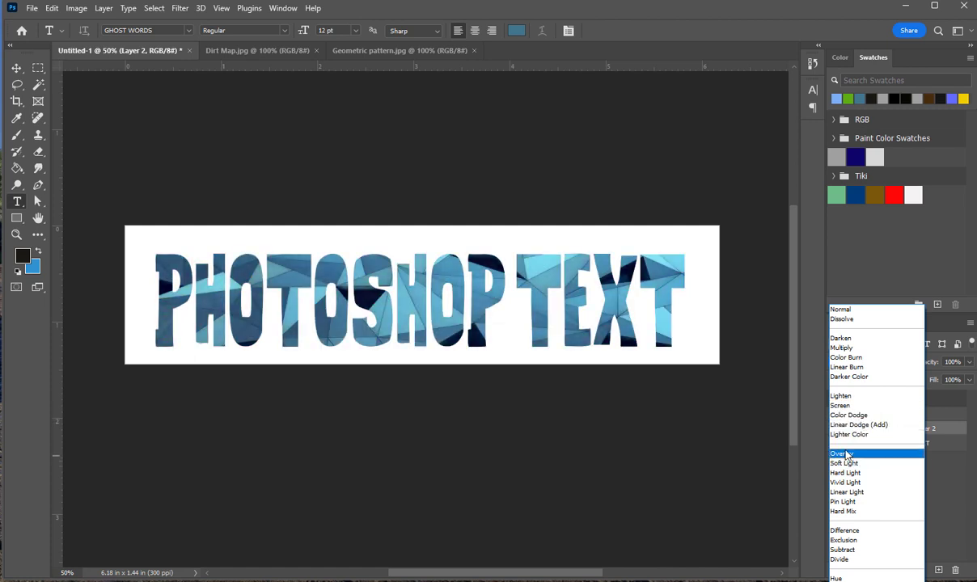
click(847, 456)
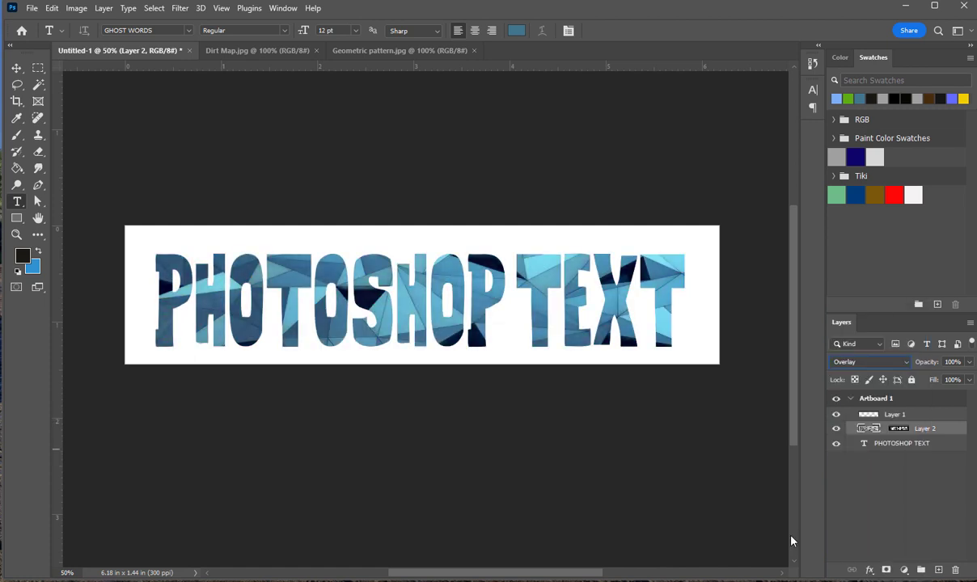
click(919, 416)
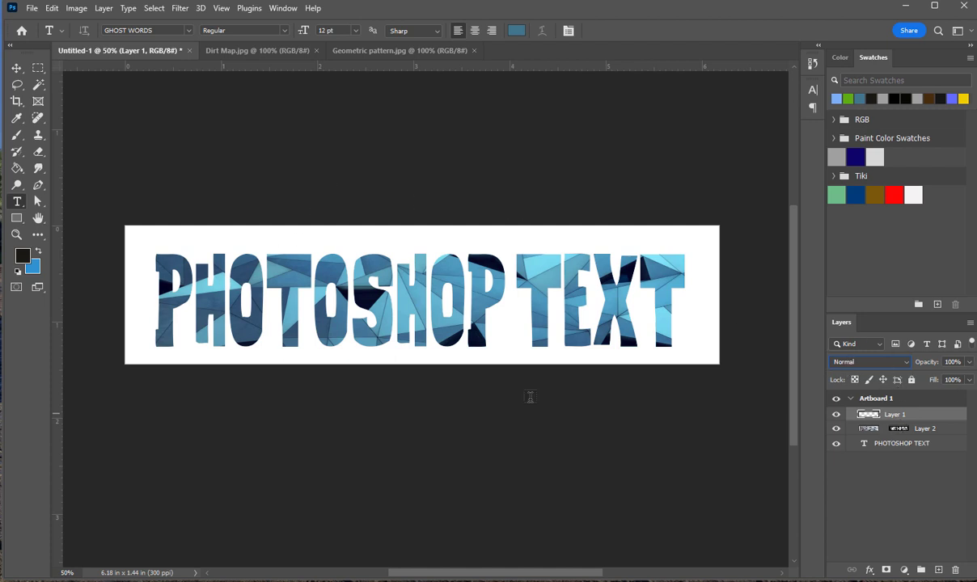
Step: On the PHOTOSHOP TEXT layer, Magic Wand-select the letters of PHOTOSHOP
click(894, 445)
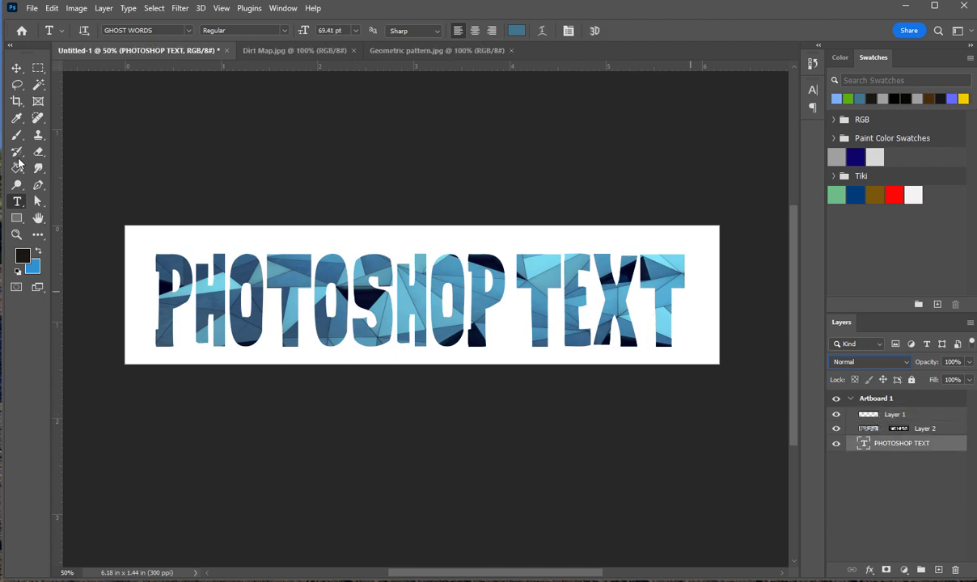
click(38, 85)
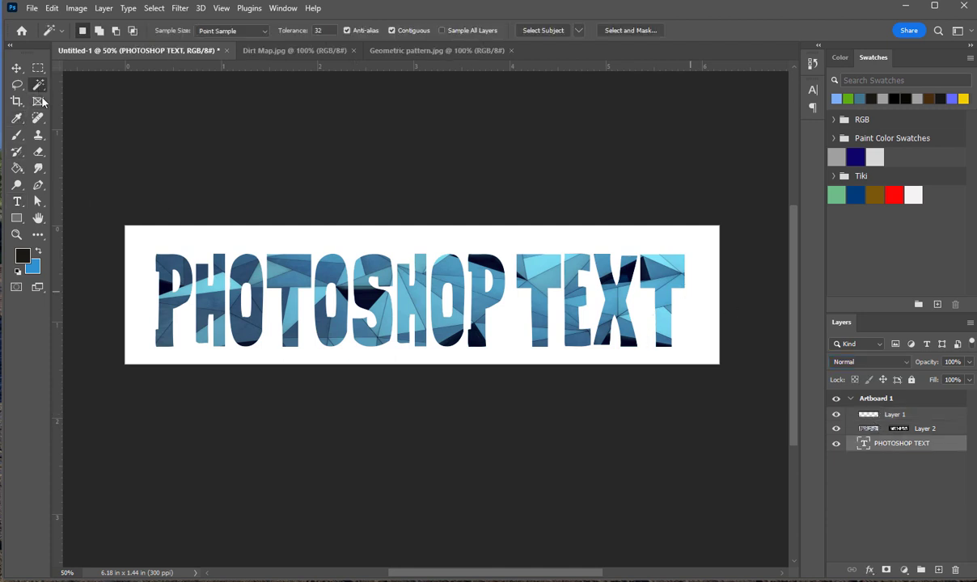
click(164, 263)
shift+click(207, 283)
shift+click(243, 256)
shift+click(305, 263)
shift+click(332, 267)
shift+click(366, 271)
shift+click(417, 279)
shift+click(443, 267)
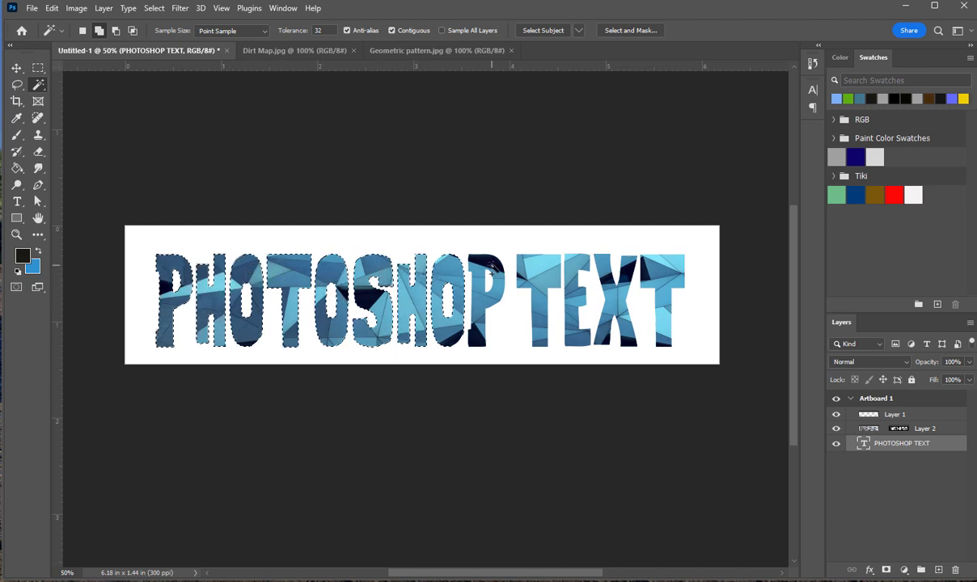
shift+click(488, 273)
Step: Add the letters T, E, X and T of TEXT to the selection
shift+click(538, 267)
shift+click(578, 279)
shift+click(617, 297)
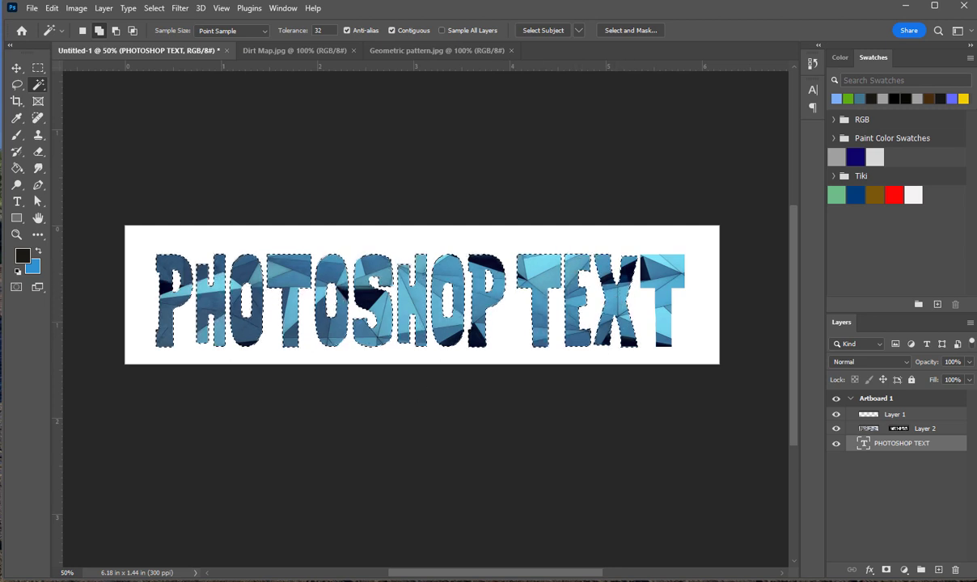
shift+click(668, 276)
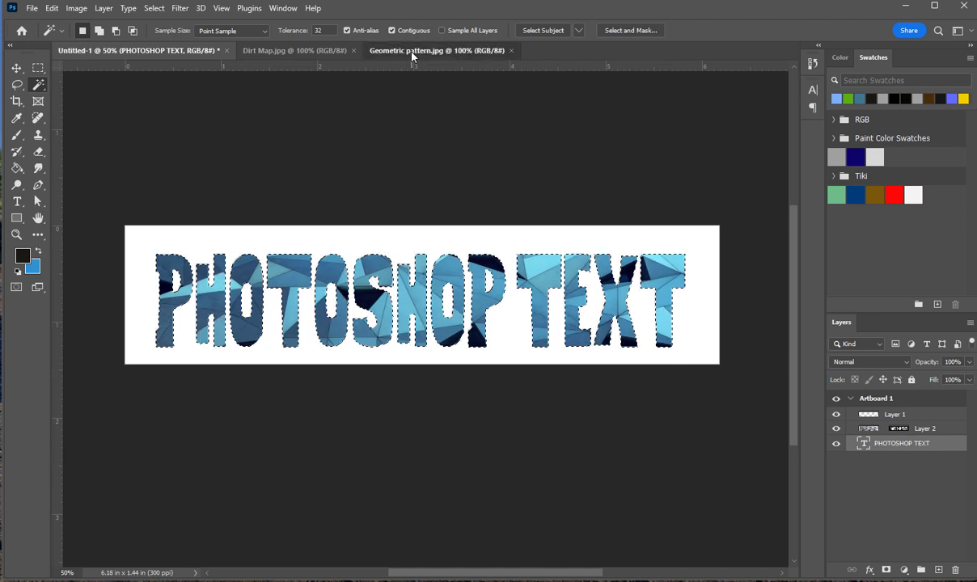
Step: In Dirt Map.jpg, select the entire dirt map image with a rectangular marquee
click(414, 51)
click(310, 51)
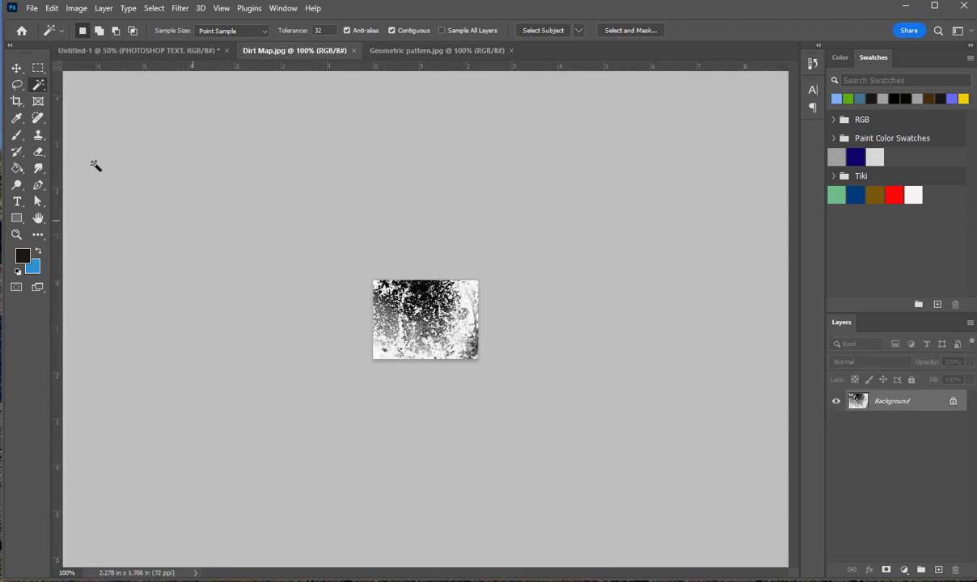
click(38, 68)
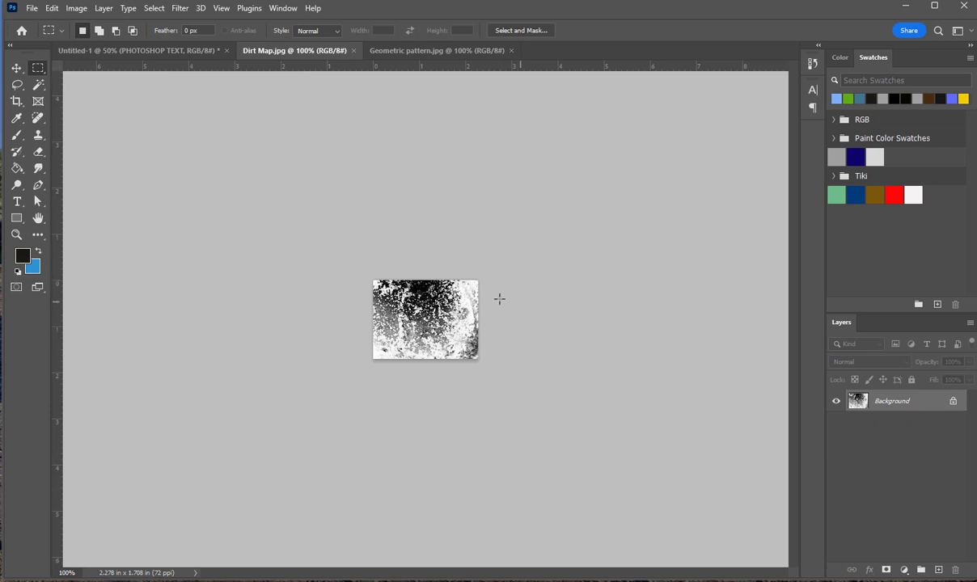
drag(369, 279, 481, 366)
Step: Paste the dirt map into the letter selection from Layer 1 in Untitled-1
click(192, 51)
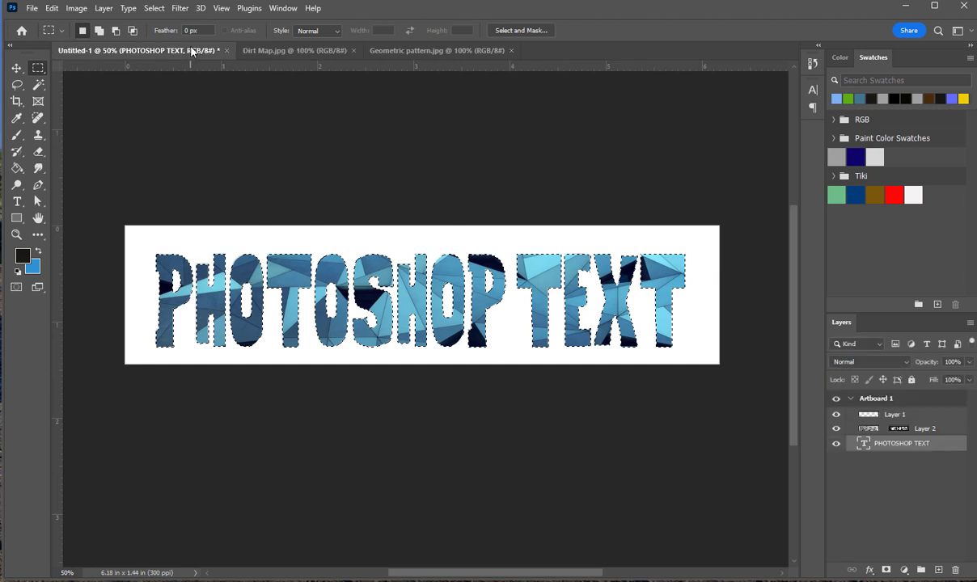
click(894, 414)
key(shift)
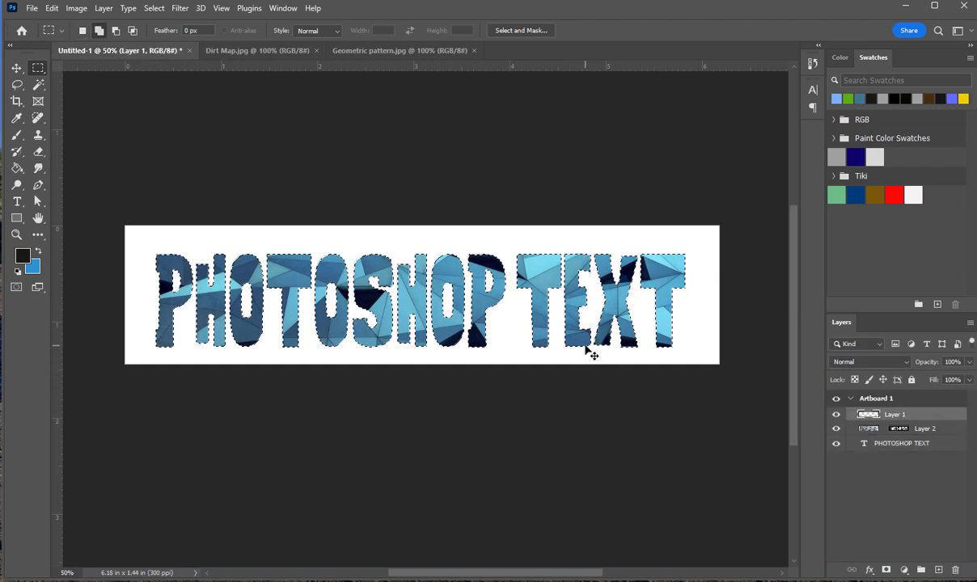
key(ctrl+shift+alt+v)
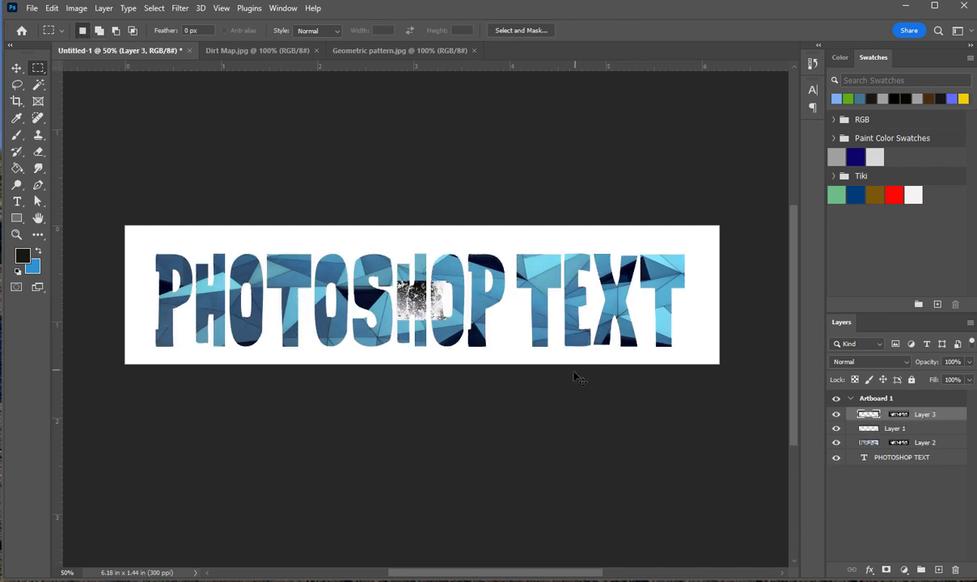
Step: Stretch the pasted dirt map to cover all of PHOTOSHOP TEXT and commit
key(ctrl+t)
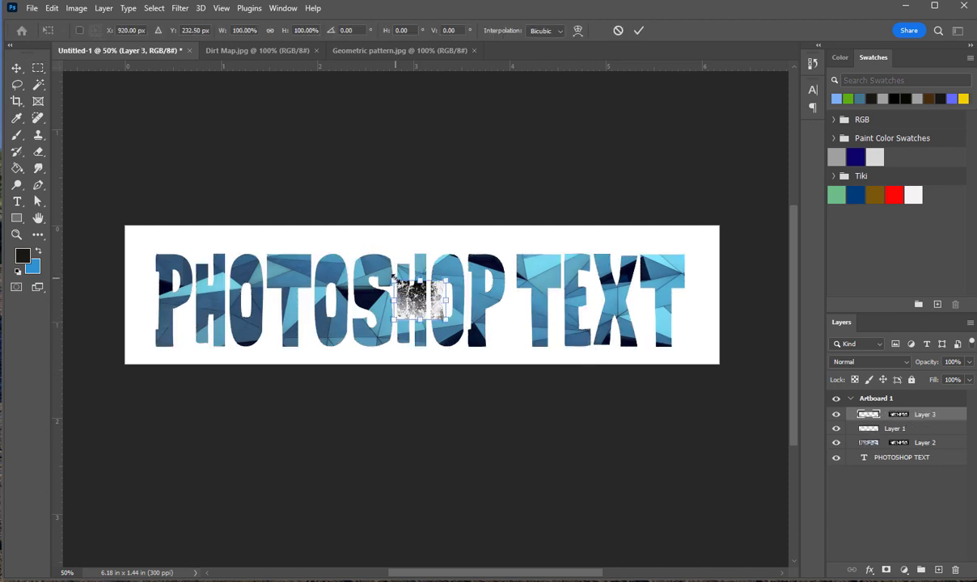
drag(391, 280, 155, 241)
drag(446, 319, 716, 359)
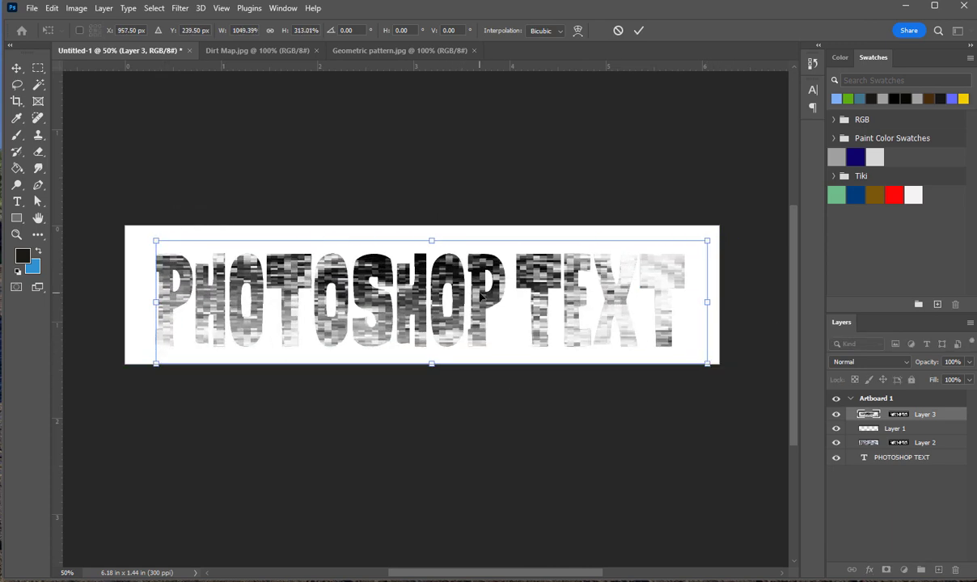
key(Return)
key(m)
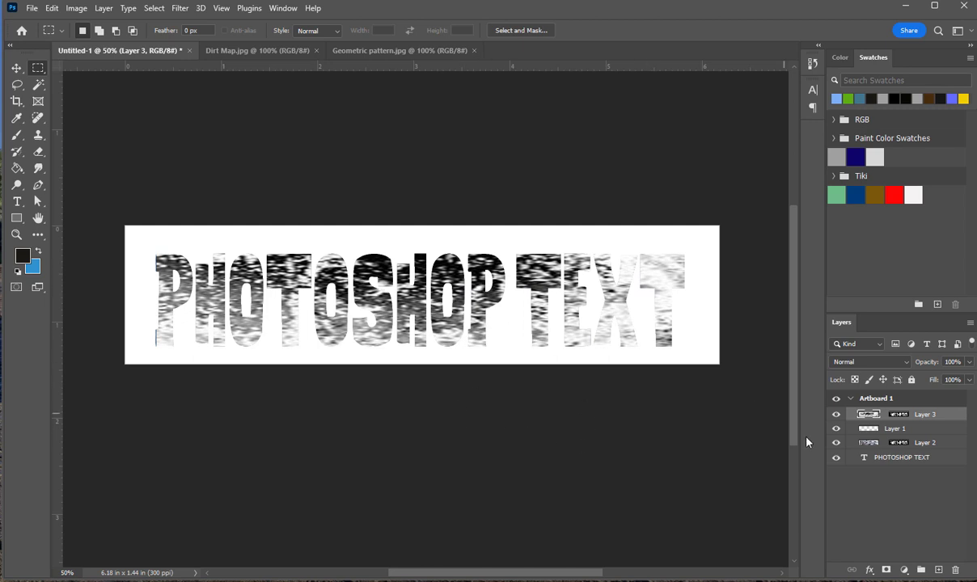
Step: Set Layer 3's blend mode to Multiply and its opacity to 17%
click(849, 365)
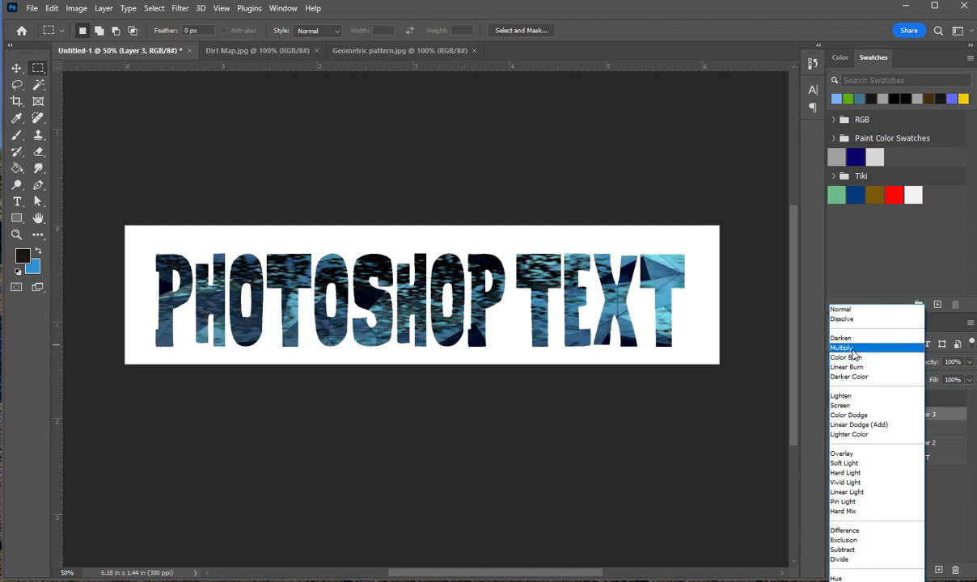
click(853, 349)
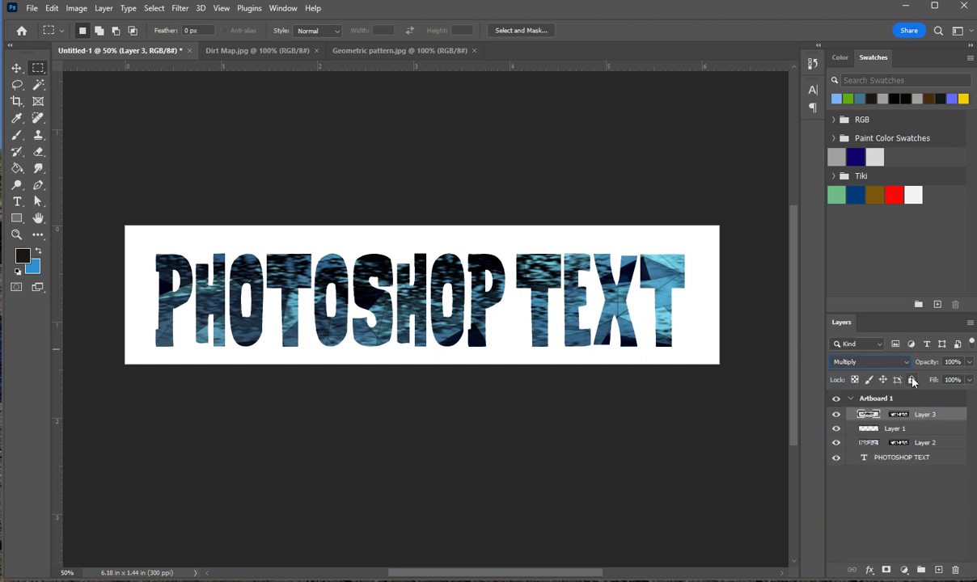
click(969, 362)
drag(972, 380, 920, 380)
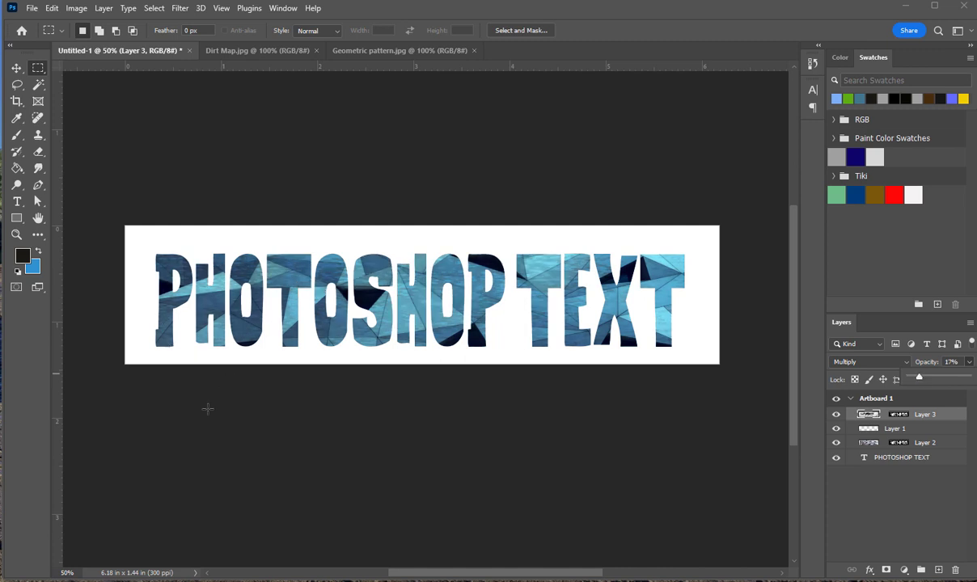
click(836, 414)
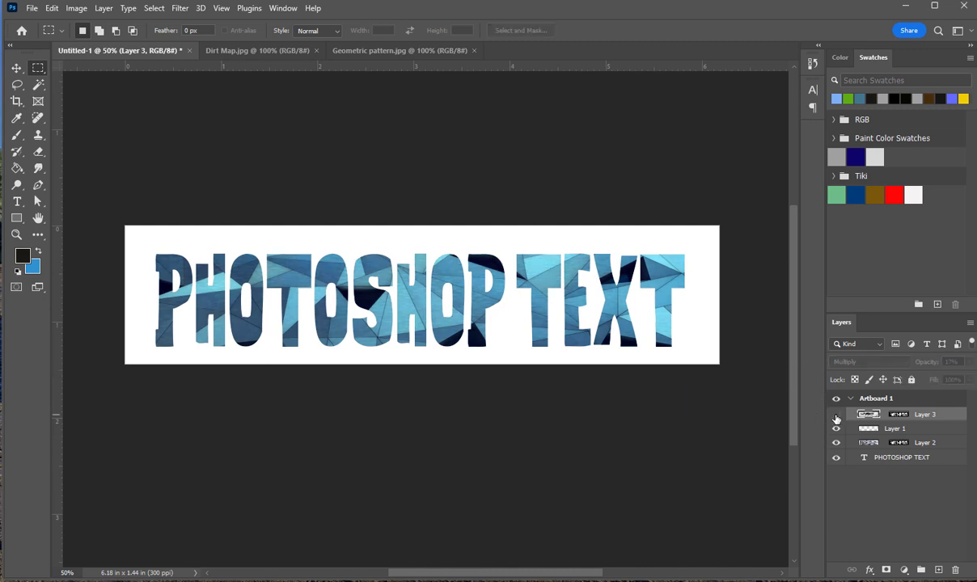
click(837, 414)
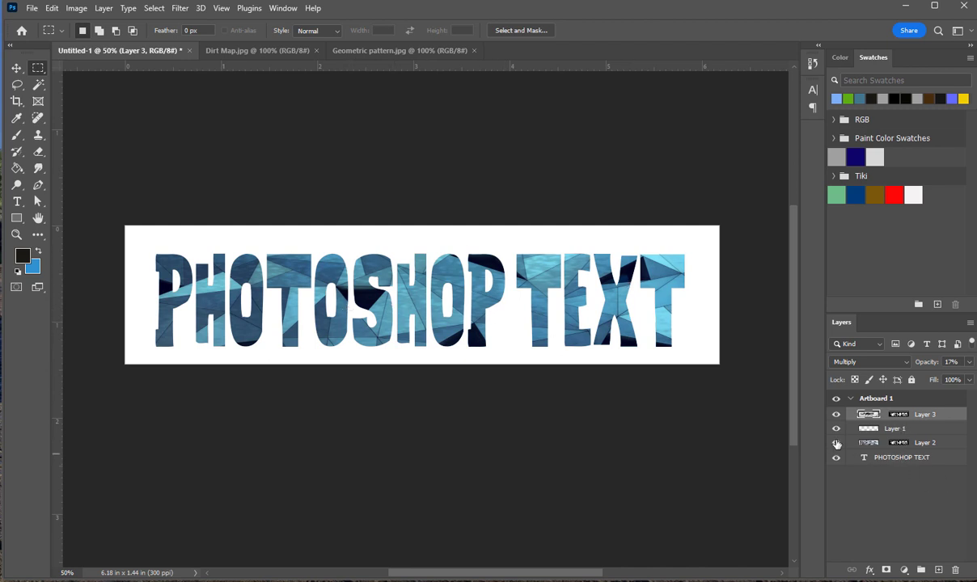
click(881, 466)
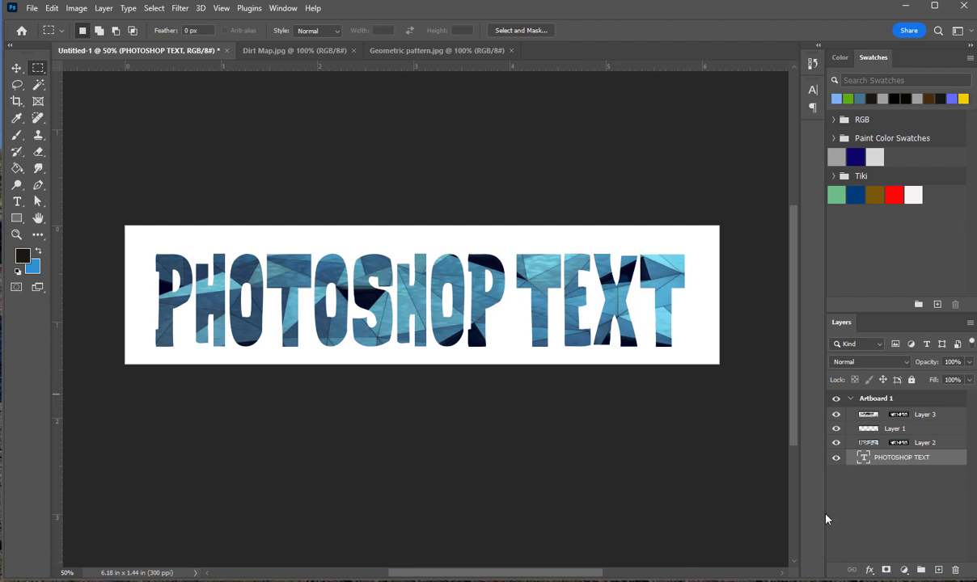
Step: Open the layer style settings for the PHOTOSHOP TEXT layer alone
shift+click(928, 414)
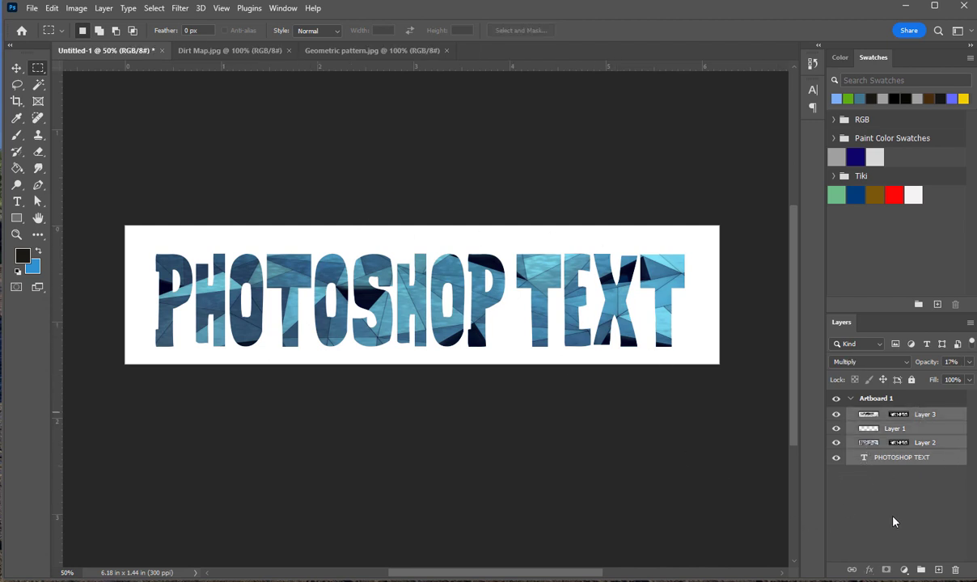
click(890, 467)
right_click(891, 467)
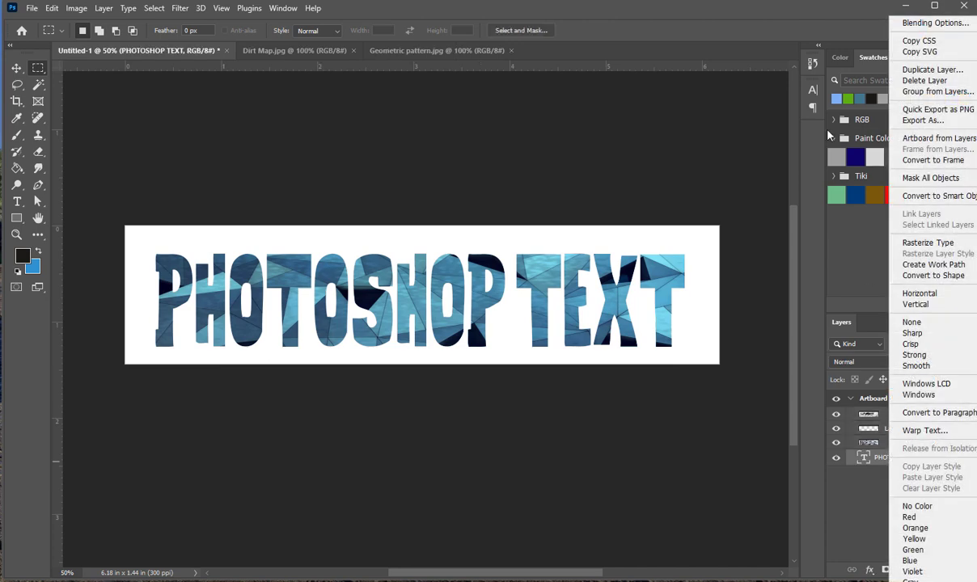
click(936, 23)
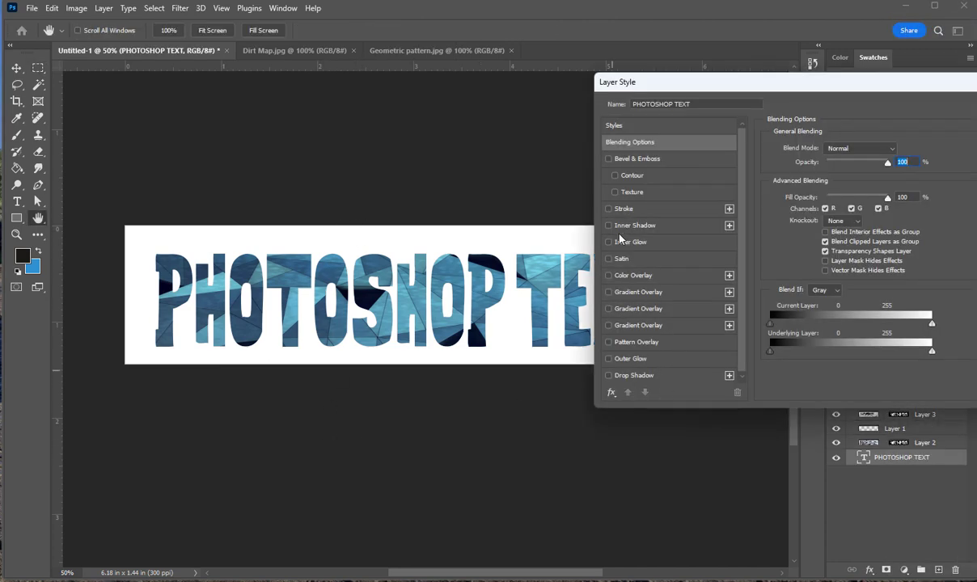
Step: Add a black drop shadow at 100% opacity and 20 px distance, and enable Stroke
click(609, 376)
click(628, 376)
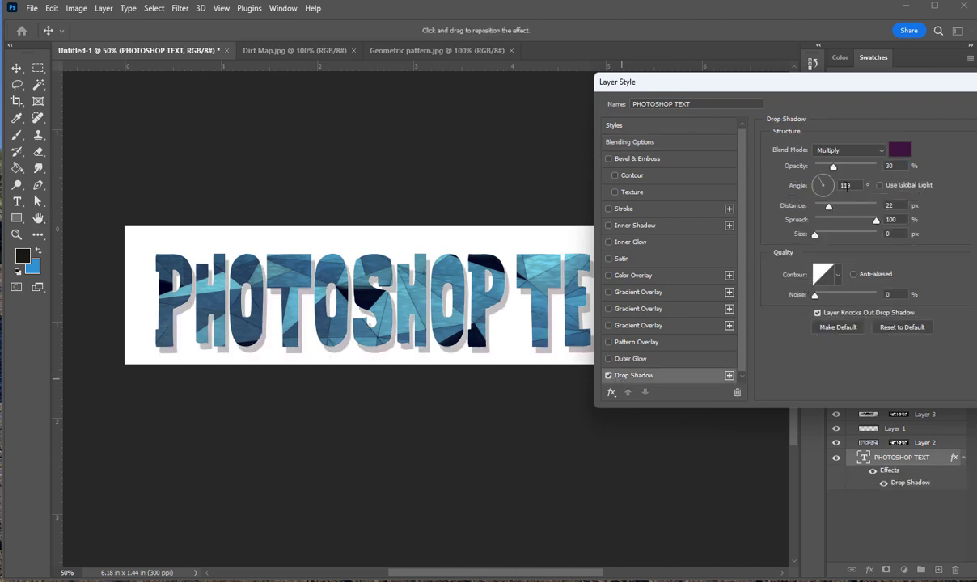
click(899, 149)
click(815, 322)
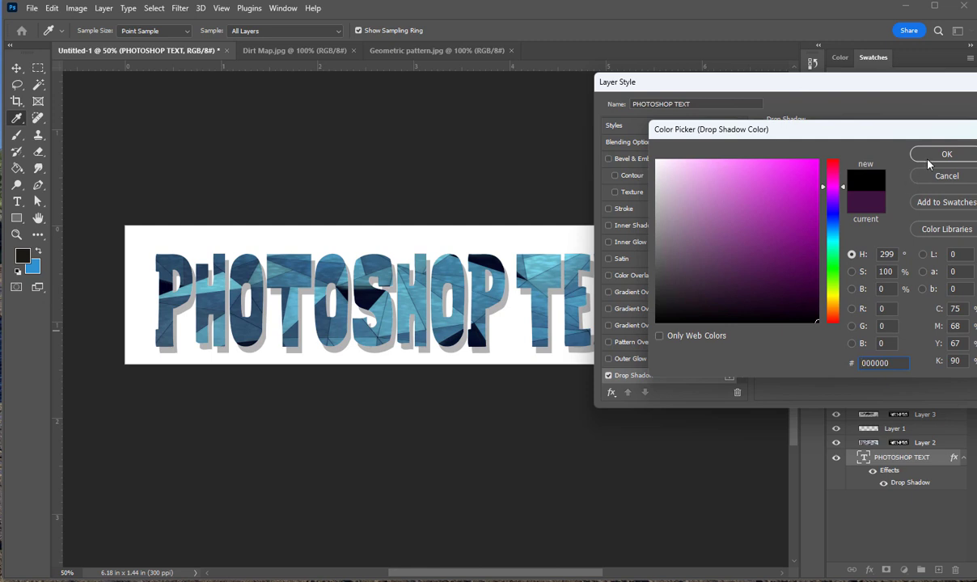
click(930, 156)
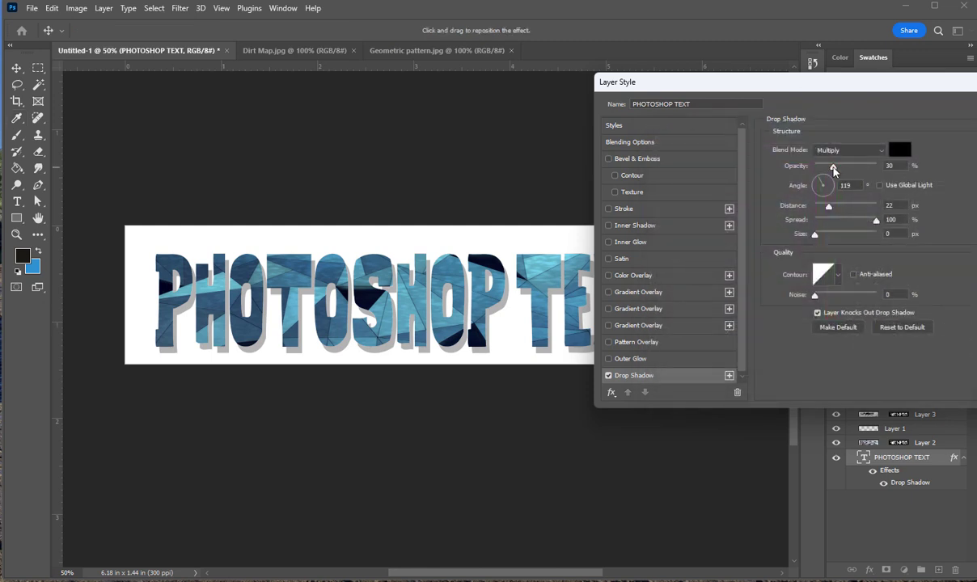
drag(834, 167, 879, 170)
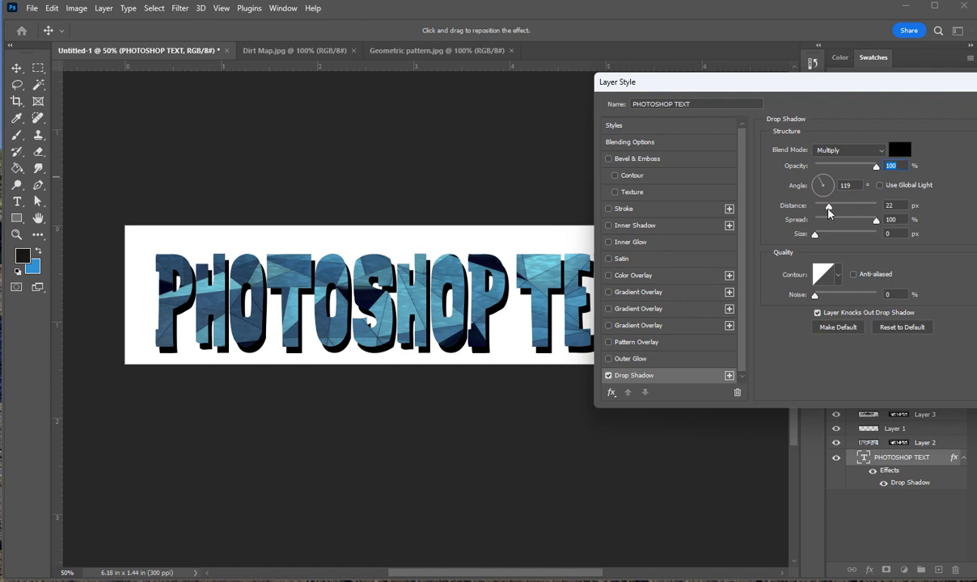
drag(829, 212, 828, 208)
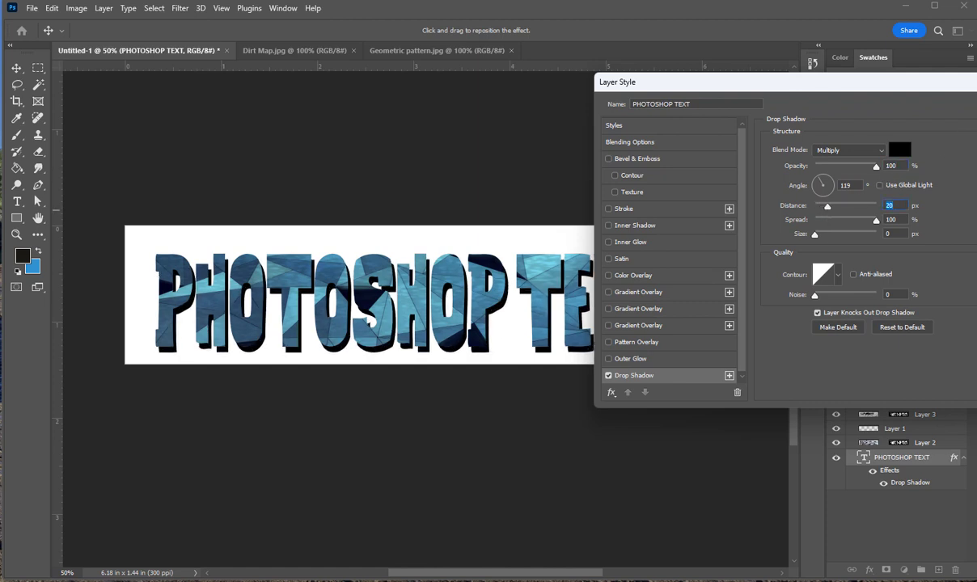
click(627, 208)
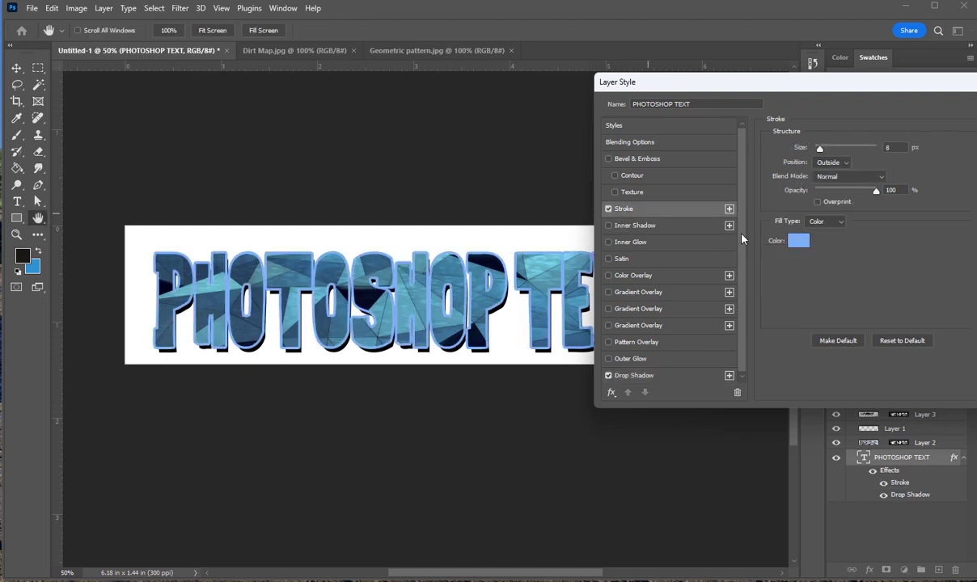
Step: Change the stroke colour to pale light blue and its size to 6 px
click(797, 240)
click(670, 166)
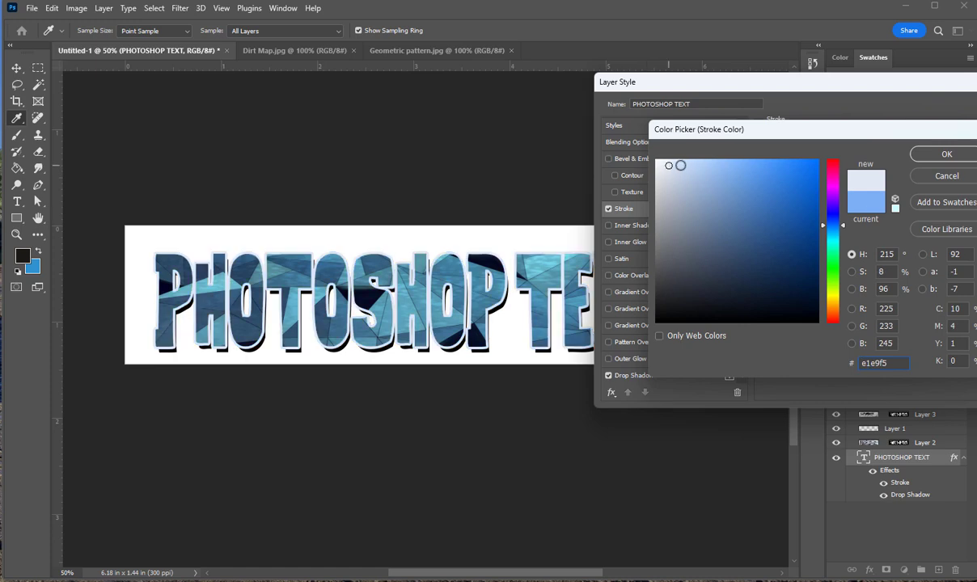
drag(685, 166, 714, 163)
click(930, 154)
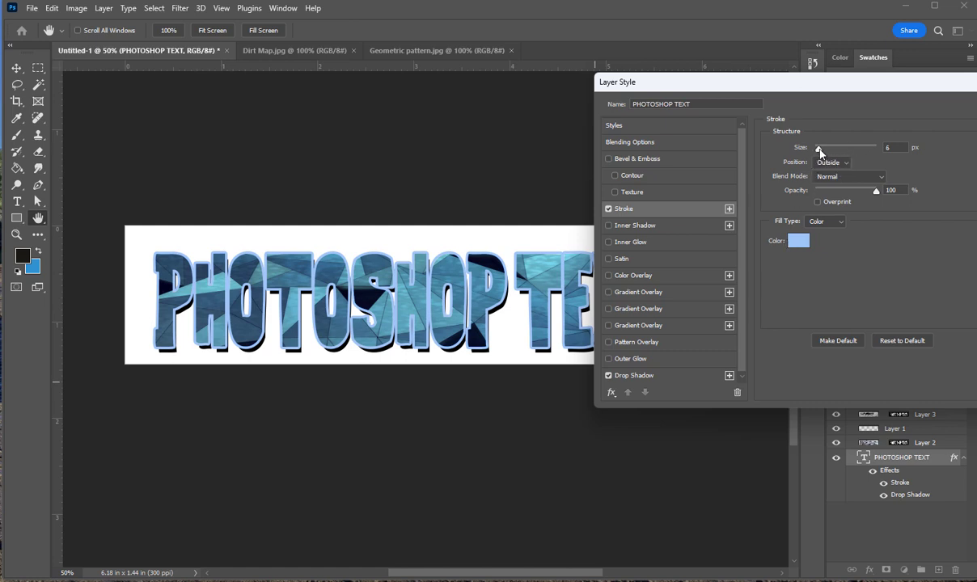
drag(820, 151, 820, 151)
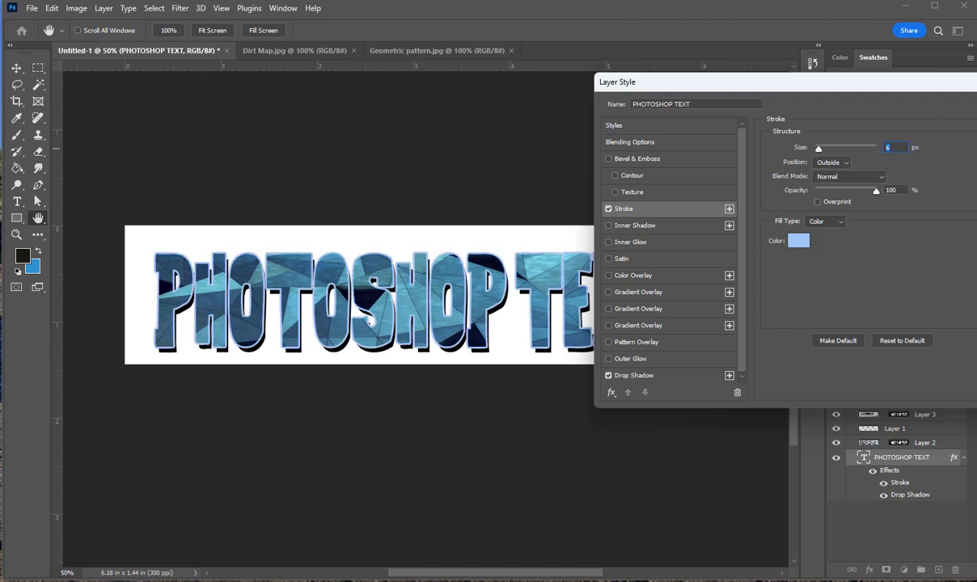
drag(673, 82, 805, 65)
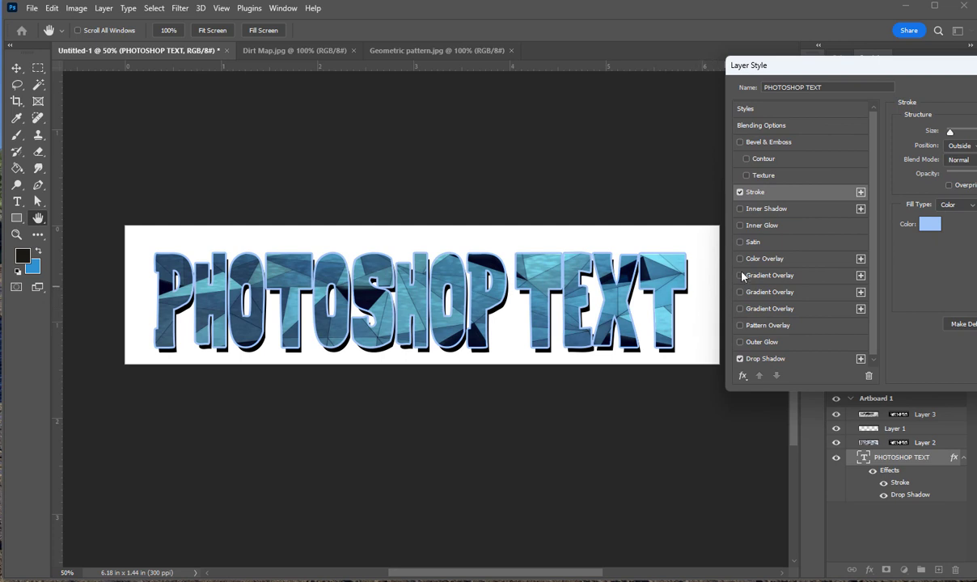
Step: Try an outer glow with reduced spread and a pattern overlay, then remove both
click(738, 342)
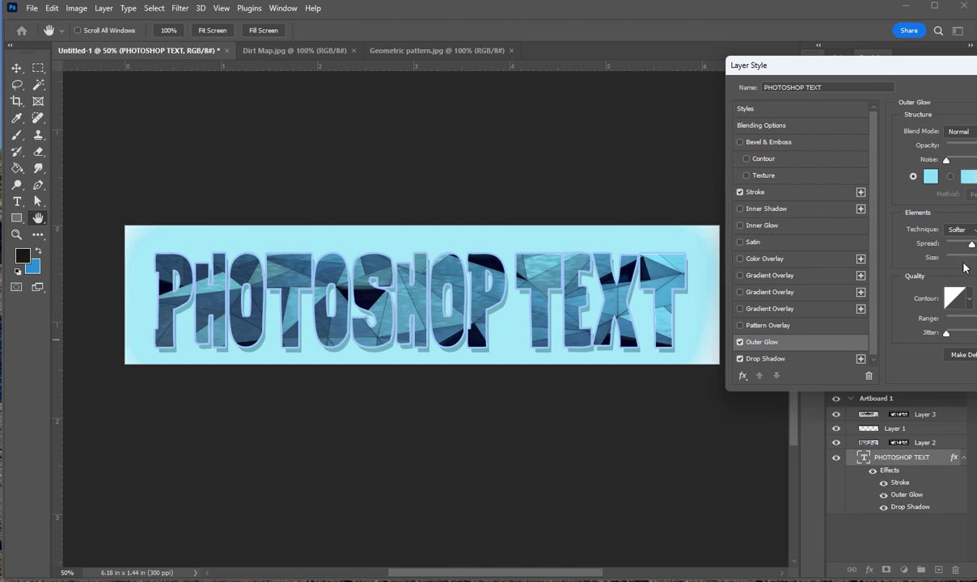
drag(975, 245, 907, 244)
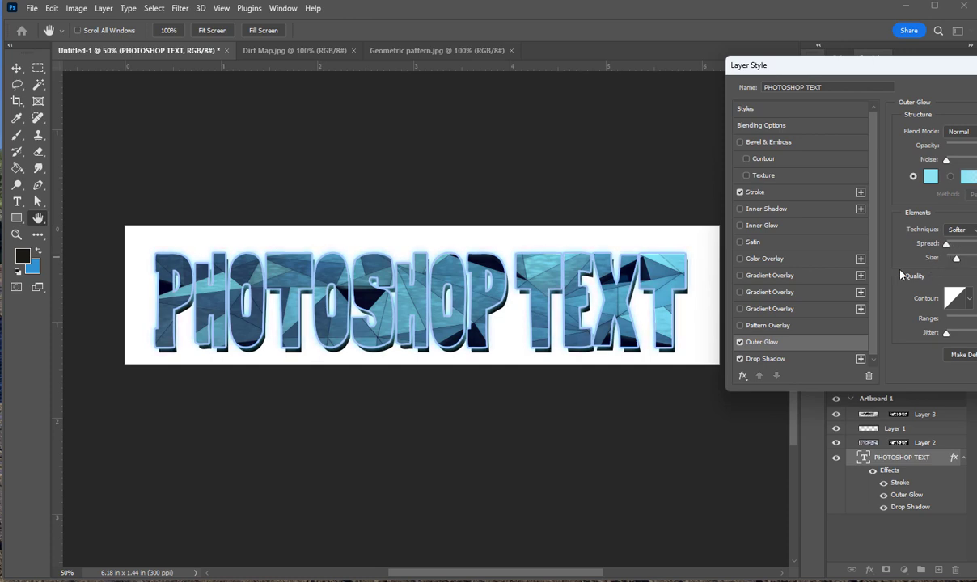
click(740, 342)
click(739, 325)
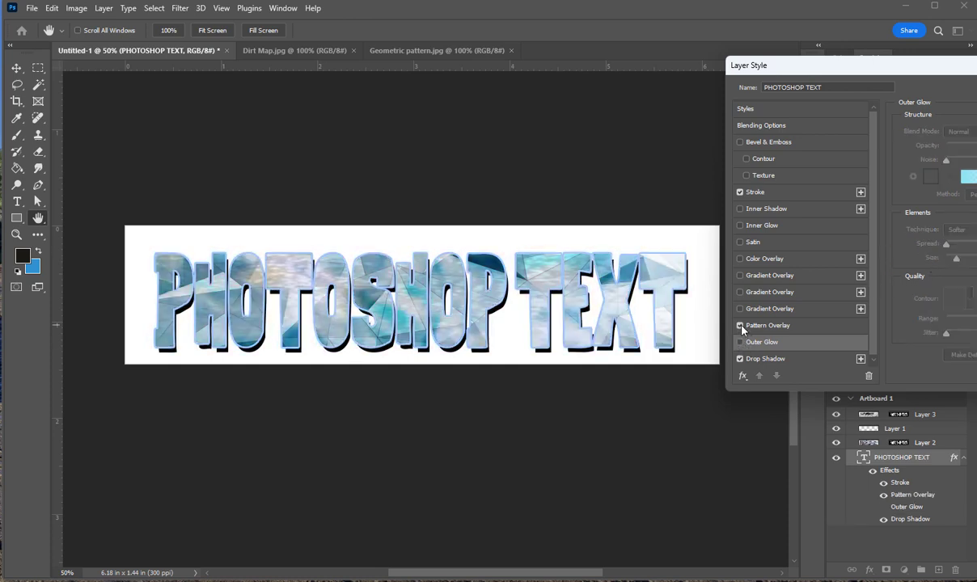
click(739, 325)
Step: Try two gradient overlays, satin and inner glow, turning each off again
click(739, 309)
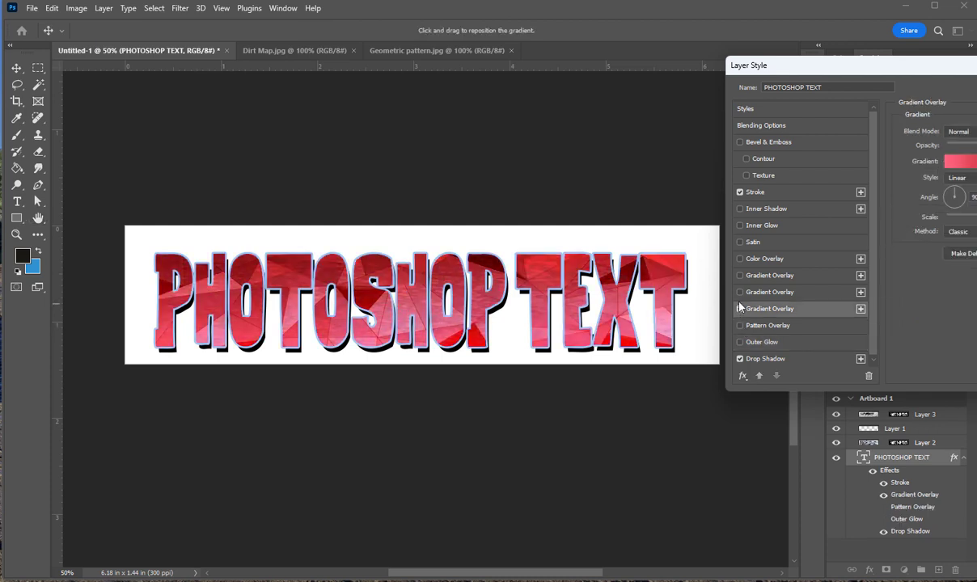
click(740, 310)
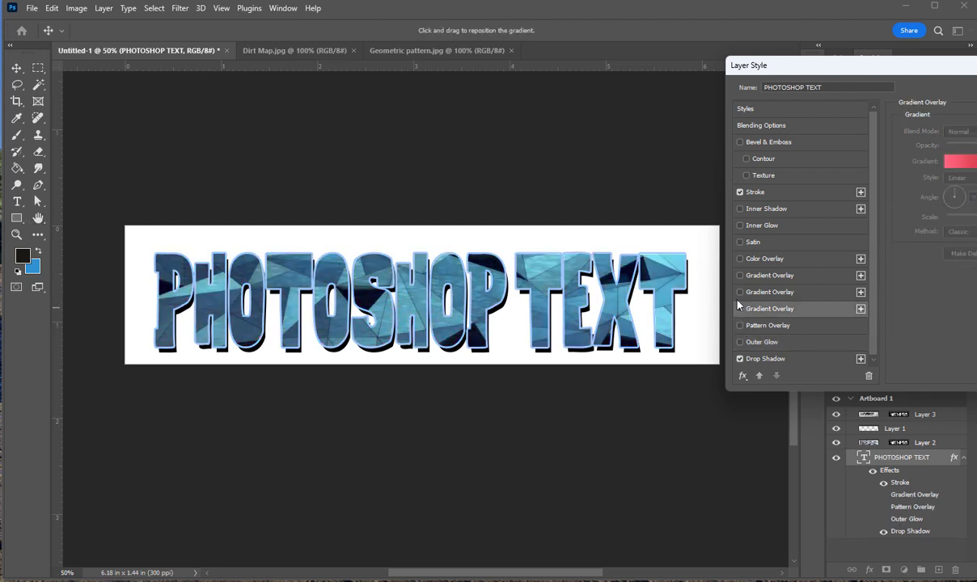
click(740, 294)
click(739, 293)
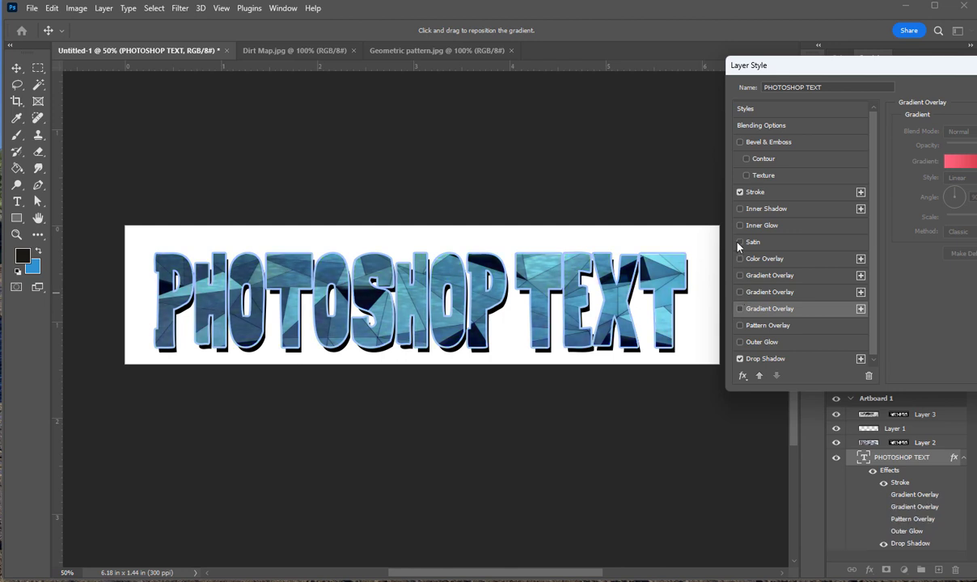
click(739, 242)
click(738, 242)
click(739, 225)
click(739, 225)
Step: Add a black inner shadow with 8 px distance to the text
click(740, 210)
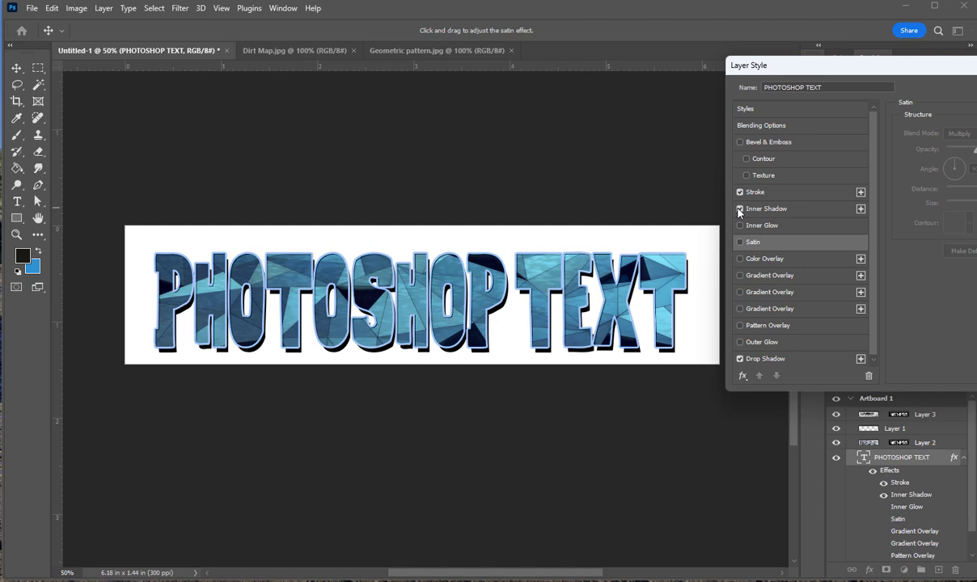
click(760, 209)
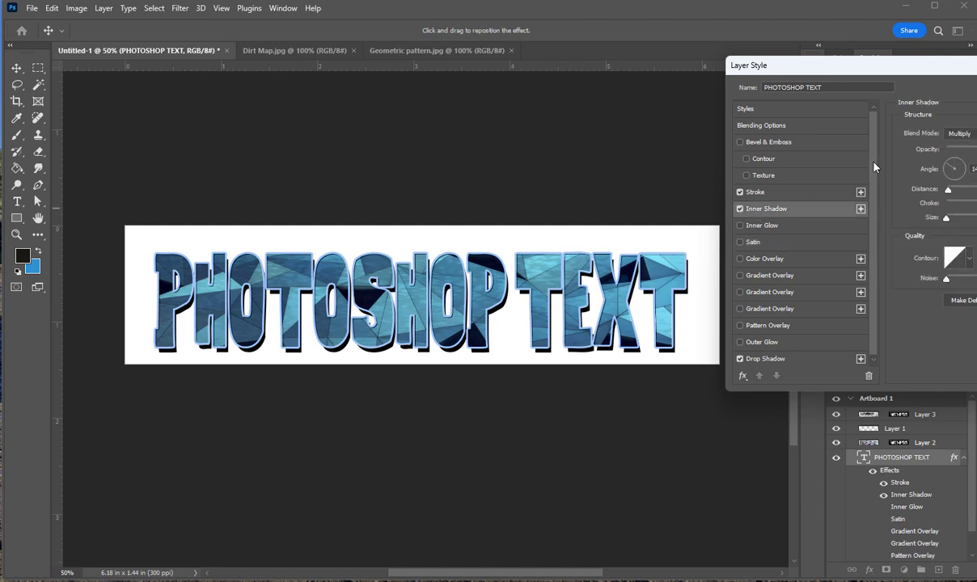
mouse_move(953, 192)
mouse_down()
mouse_move(969, 191)
mouse_move(952, 188)
mouse_up()
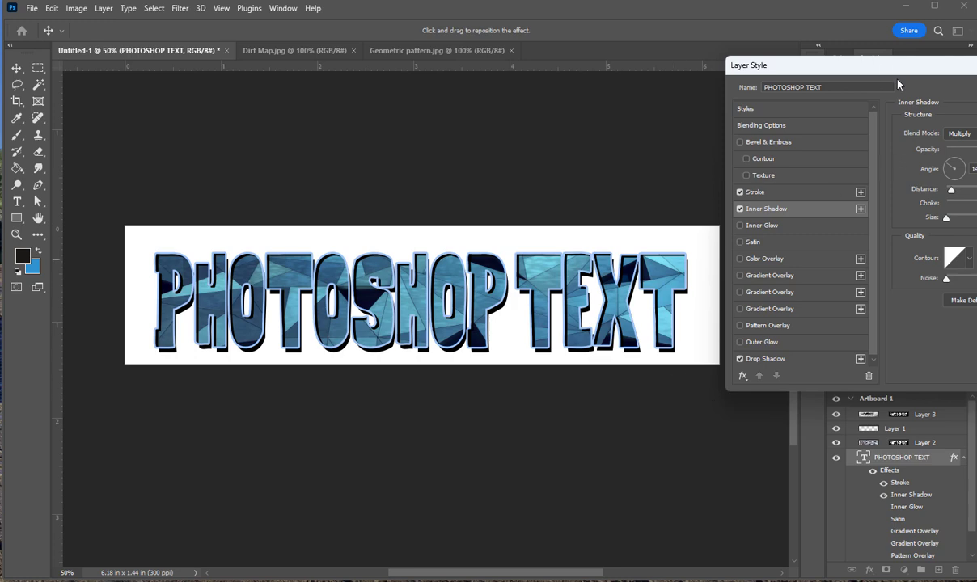
drag(865, 76, 709, 116)
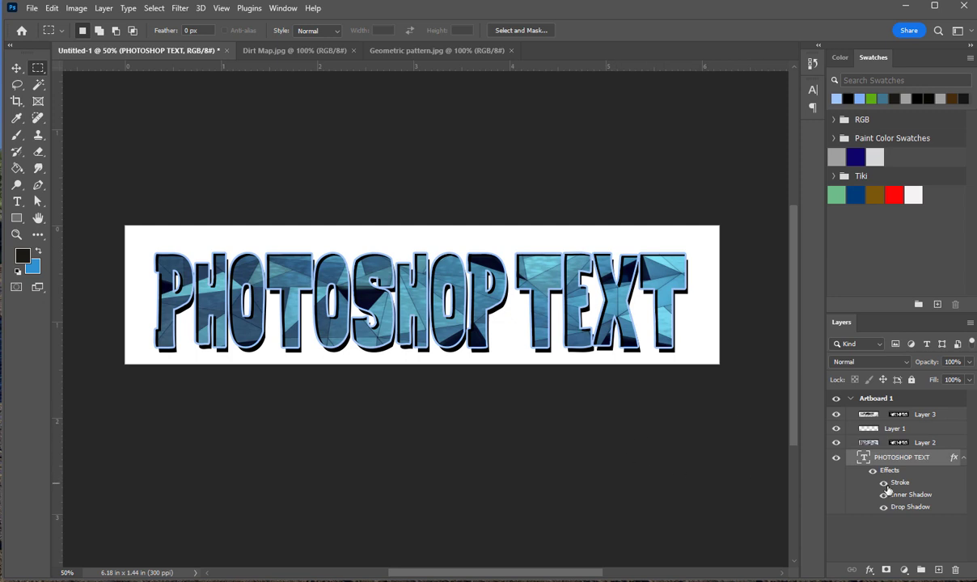
Step: Toggle the layers and the text's shadow and stroke effects off and on to compare
click(836, 442)
click(837, 414)
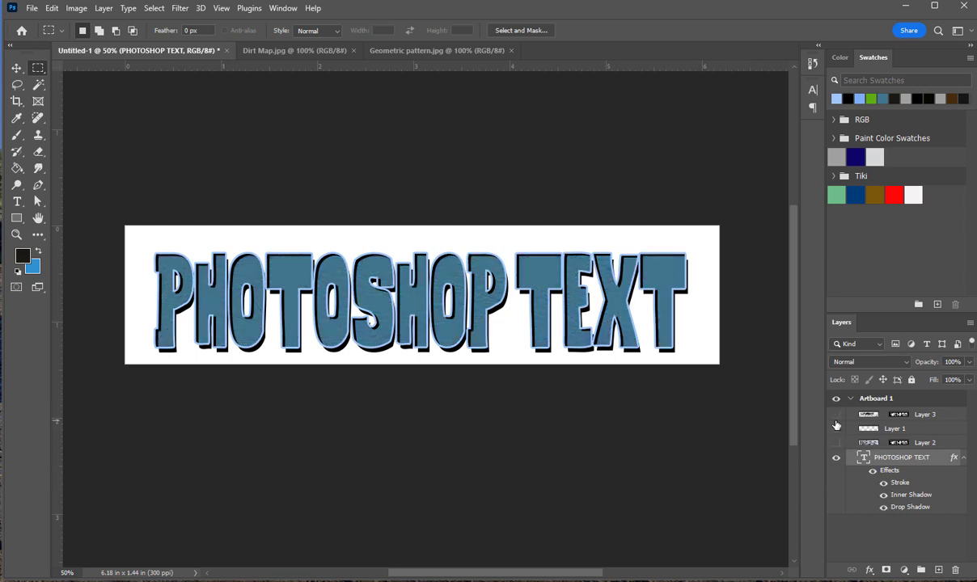
click(836, 427)
click(883, 507)
click(883, 495)
click(883, 483)
click(884, 483)
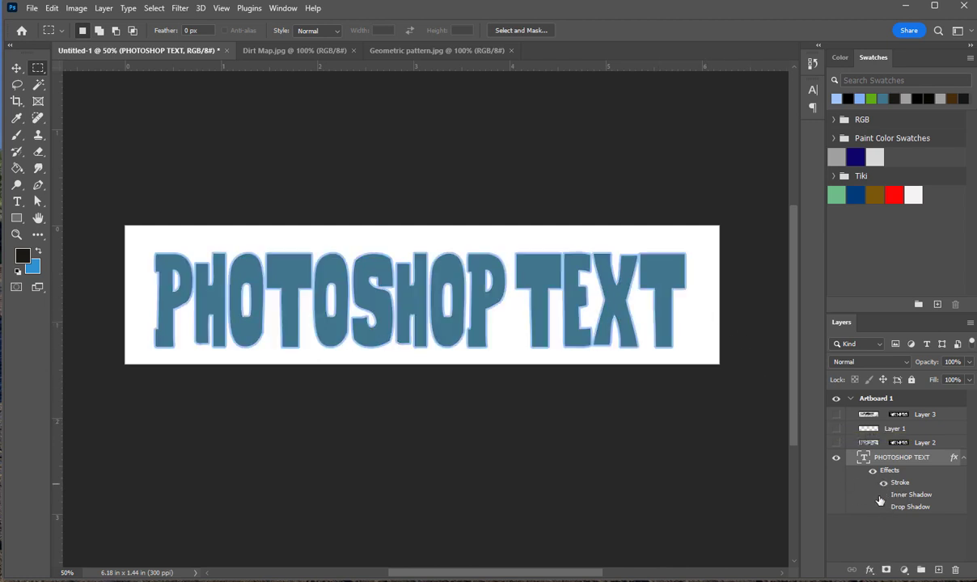
click(883, 495)
click(883, 507)
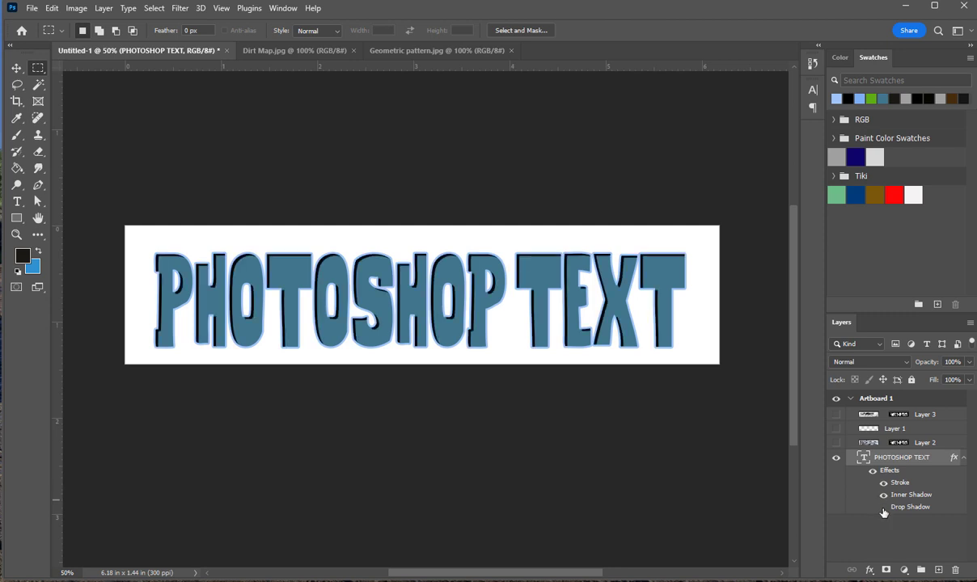
click(836, 443)
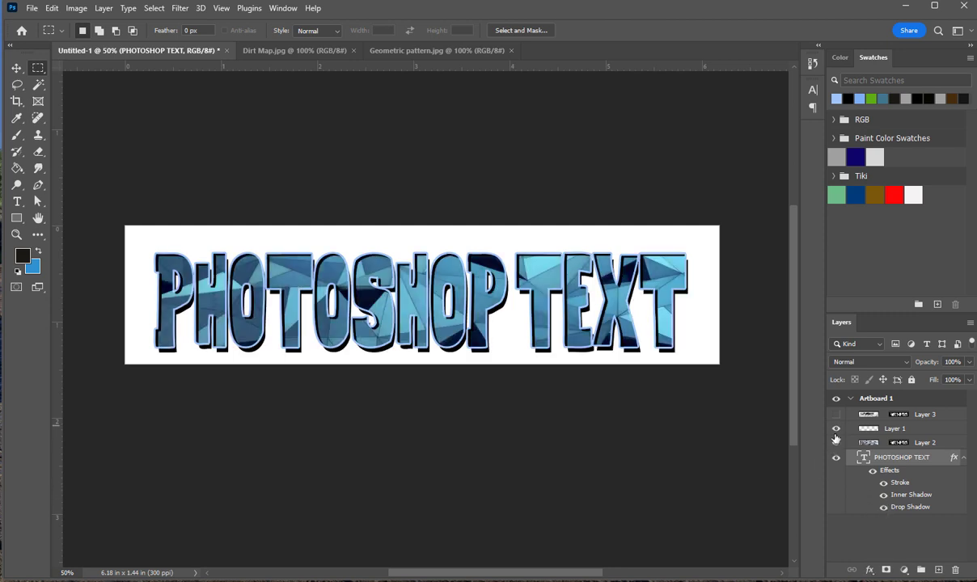
click(836, 426)
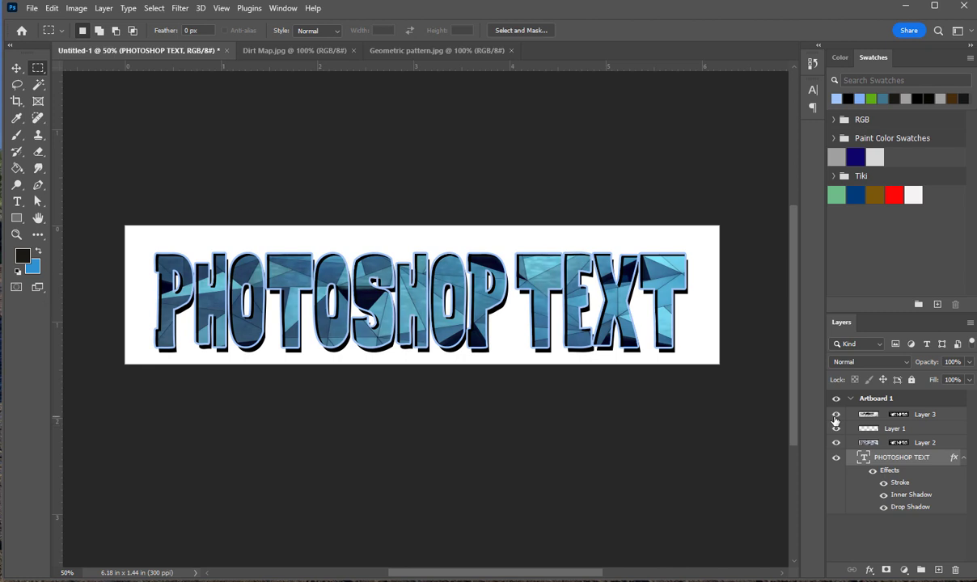
Step: Delete Layer 1 and its dirt texture
click(894, 428)
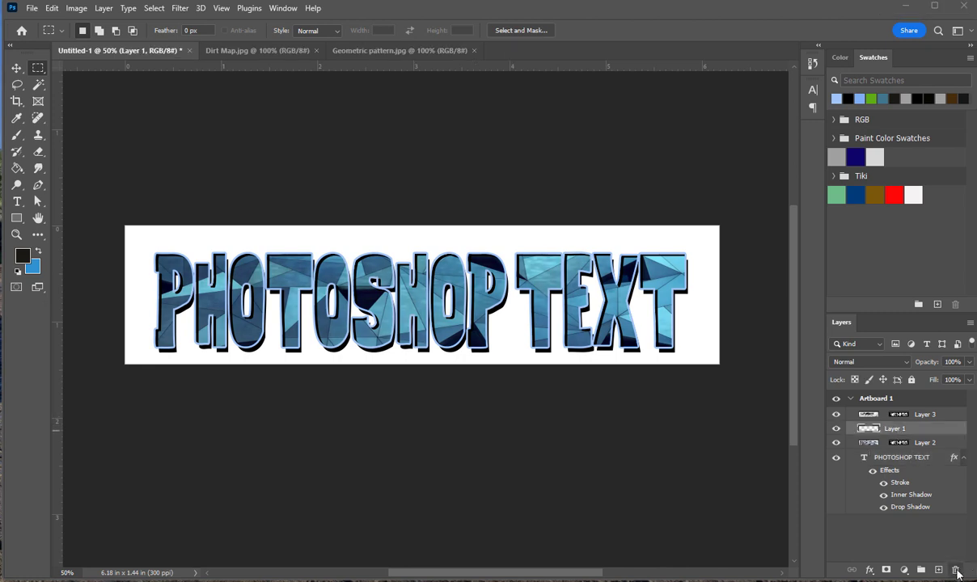
click(955, 570)
click(426, 230)
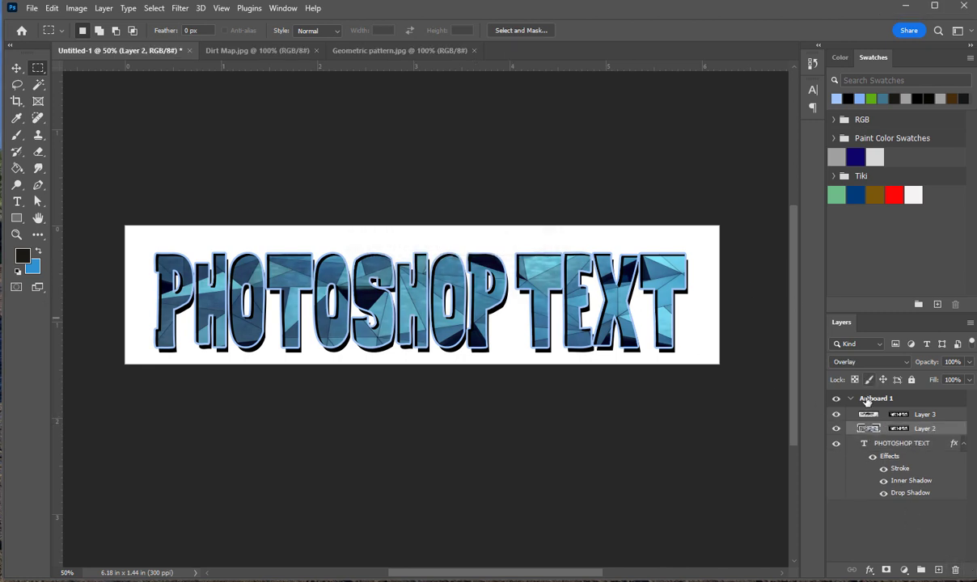
Step: Compare Layer 3 and the inner shadow on and off, leaving both visible
click(837, 415)
click(836, 417)
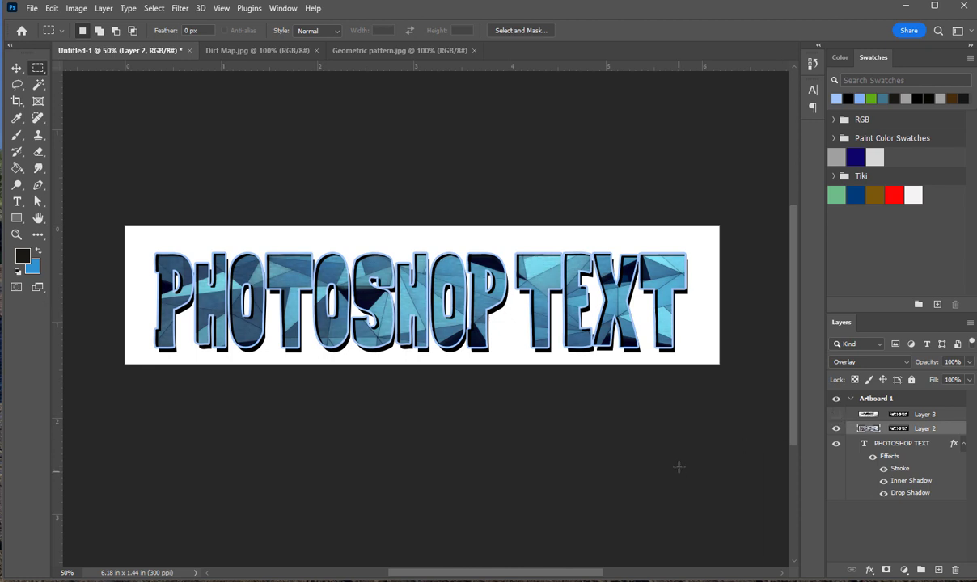
click(884, 481)
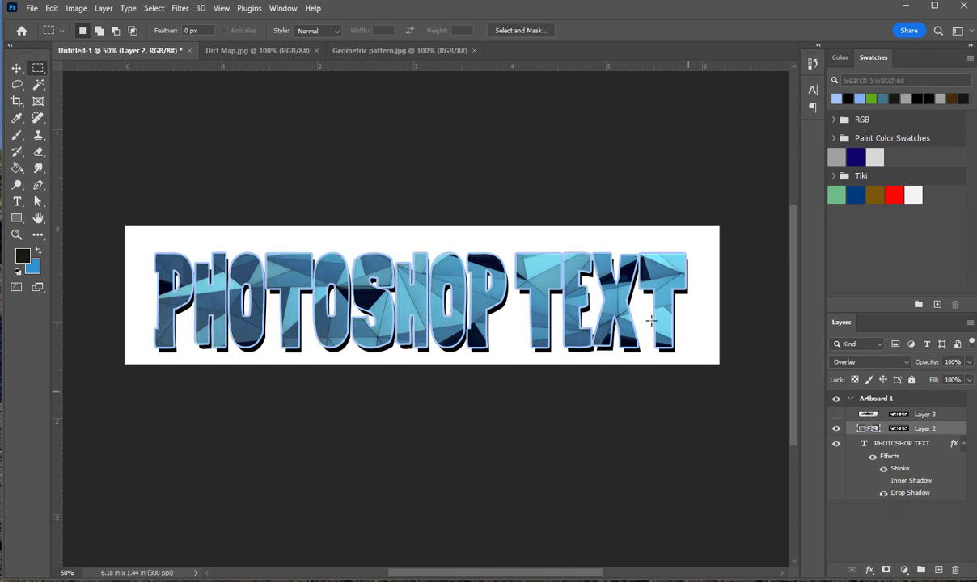
click(883, 480)
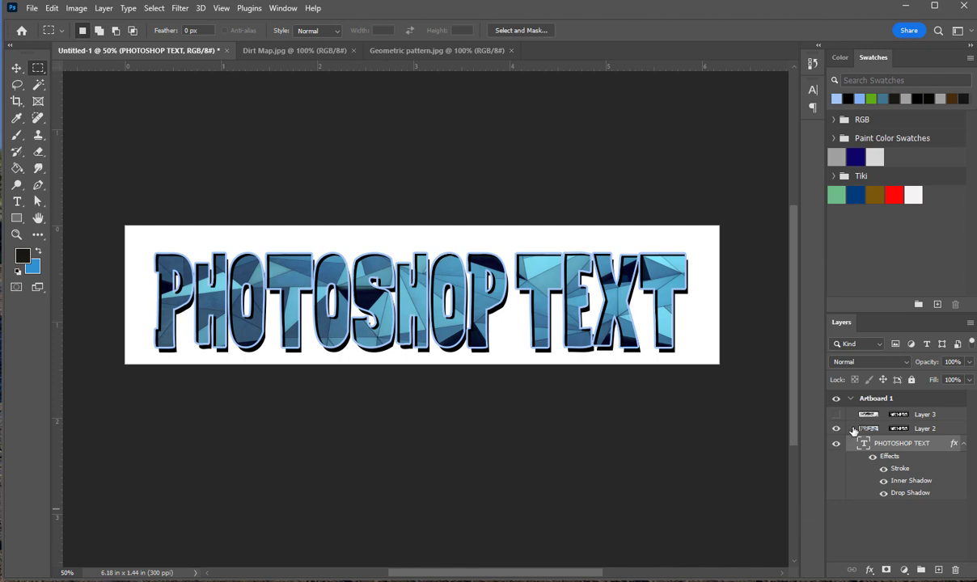
click(836, 415)
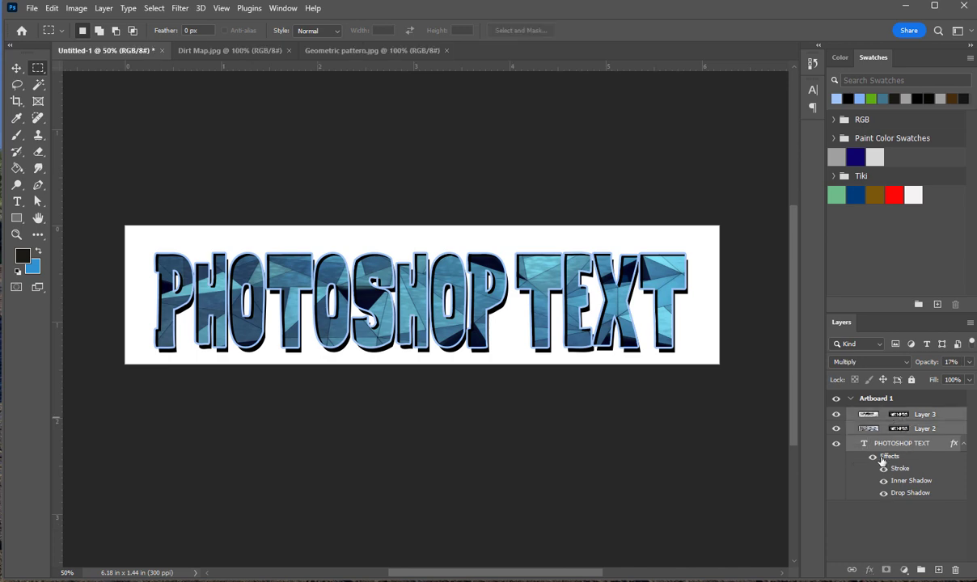
Step: Convert the selected text and texture layers into a single smart object
right_click(894, 429)
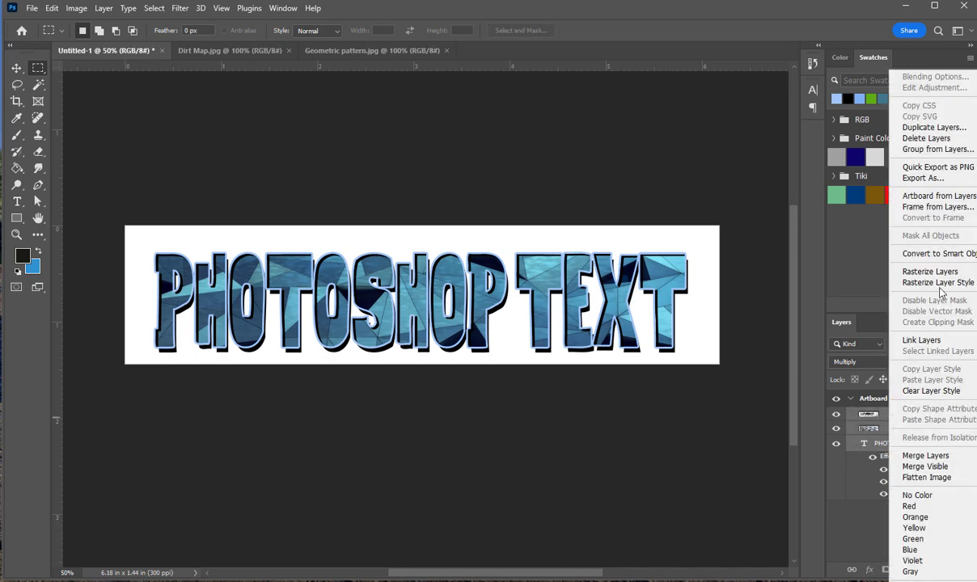
click(927, 256)
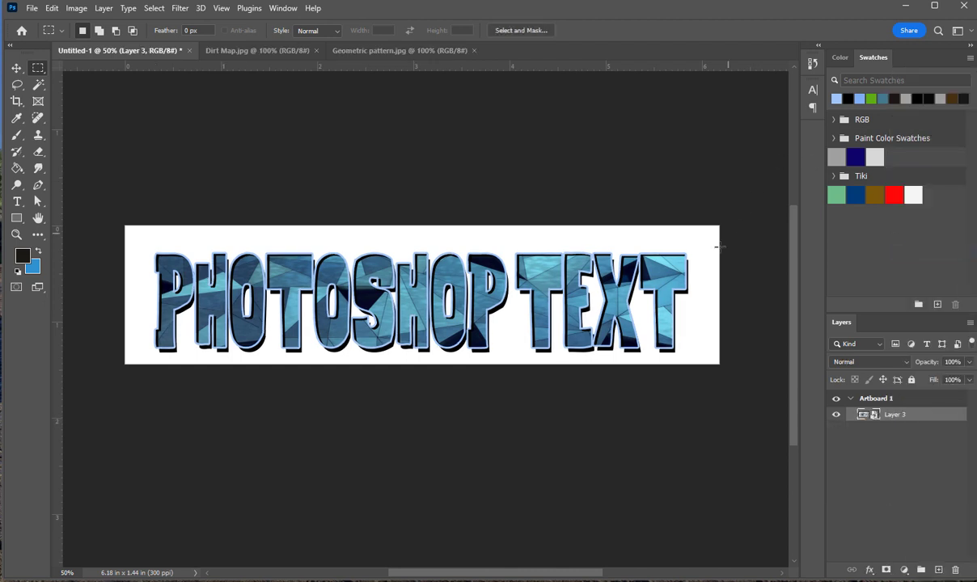
click(16, 68)
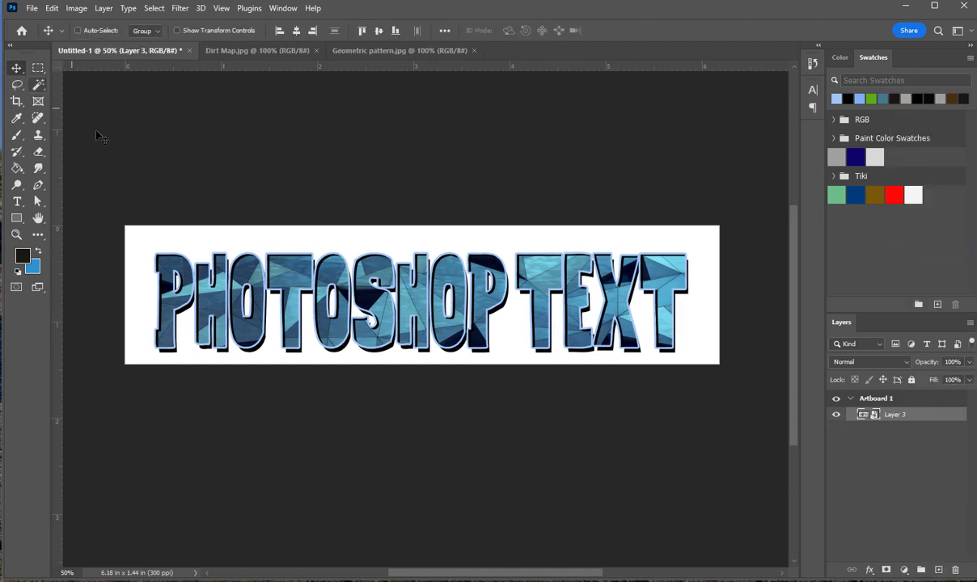
Step: Scale the smart object to about 36% and place it at the artboard's top-left
key(ctrl+t)
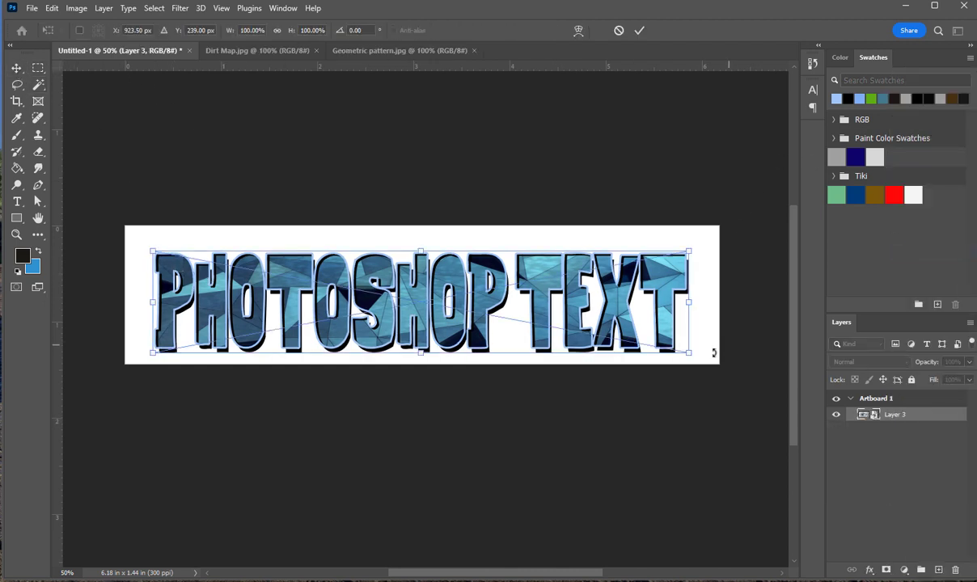
drag(687, 354, 348, 288)
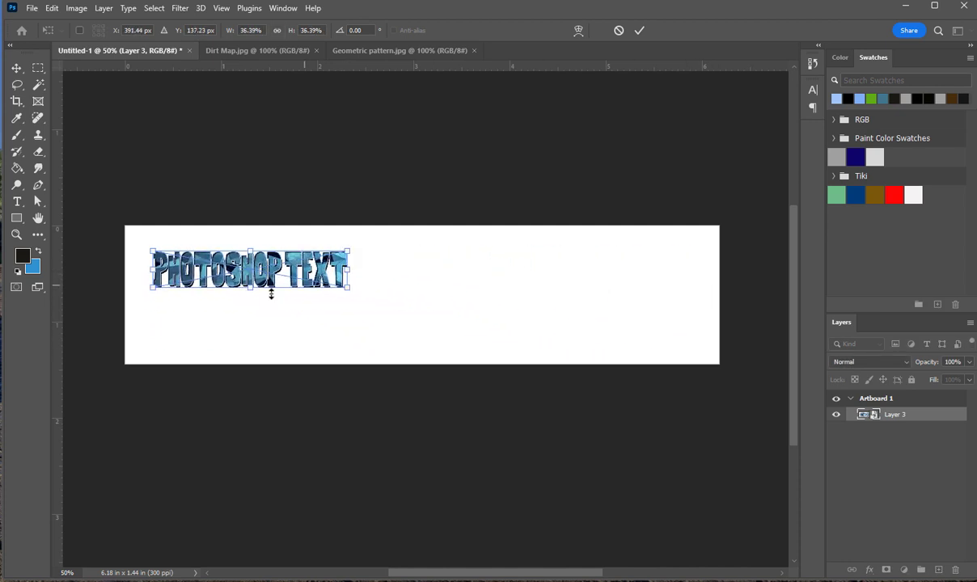
drag(239, 268, 228, 257)
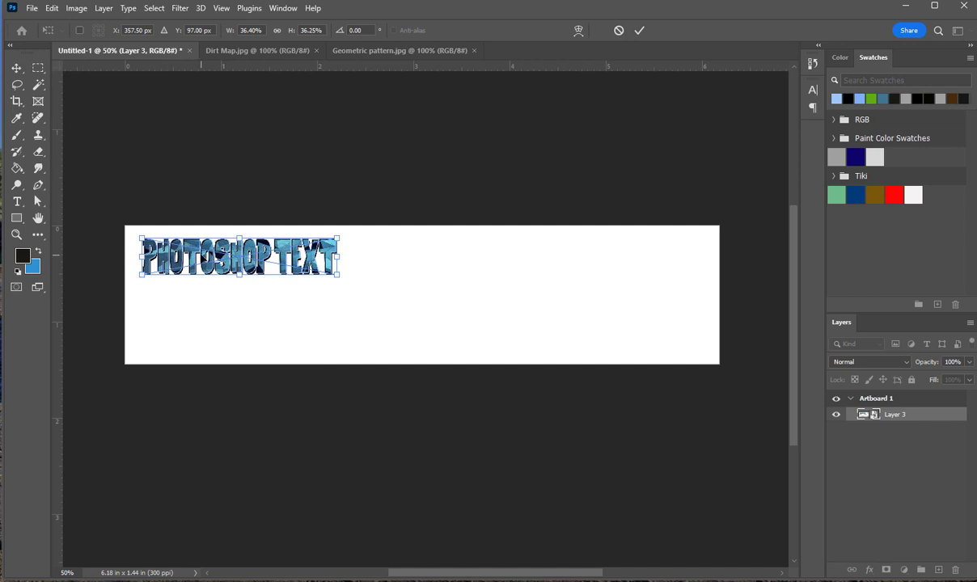
key(Return)
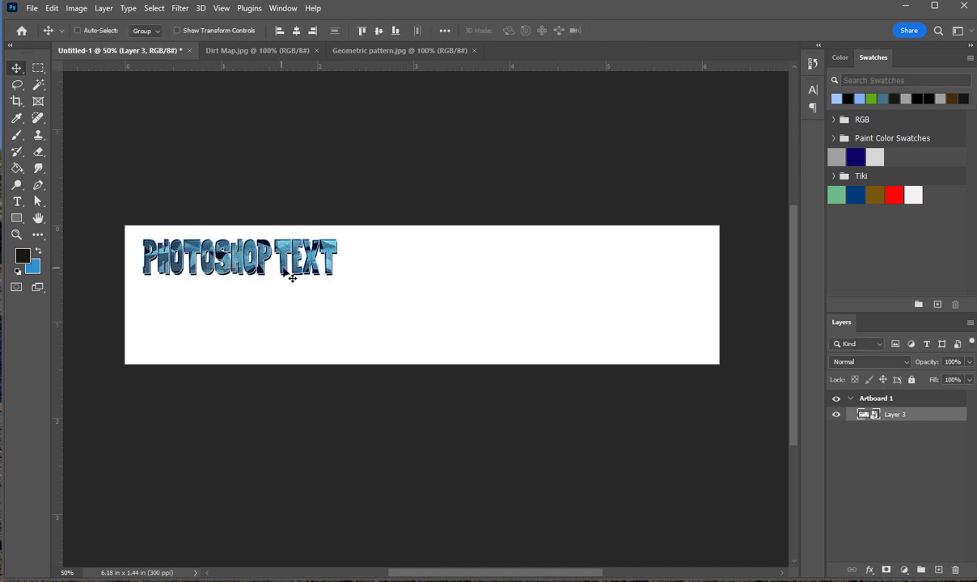
mouse_move(272, 242)
mouse_down()
mouse_move(273, 251)
mouse_move(270, 241)
mouse_up()
mouse_move(328, 280)
mouse_down()
mouse_move(459, 293)
mouse_move(321, 299)
mouse_move(323, 279)
mouse_up()
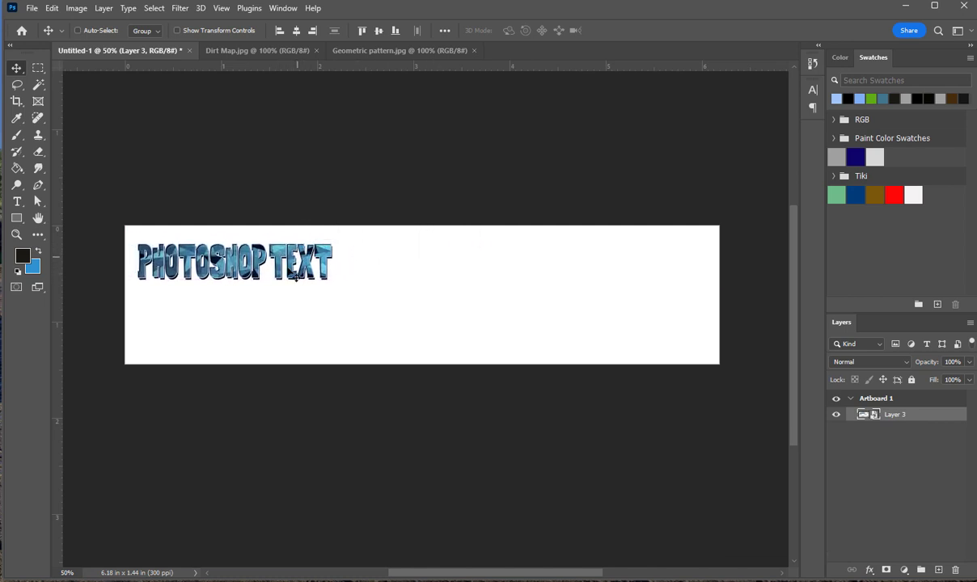
Step: Double-click the Layer 3 thumbnail to open Layer 3.psb, then deselect its layers
double_click(890, 414)
double_click(869, 413)
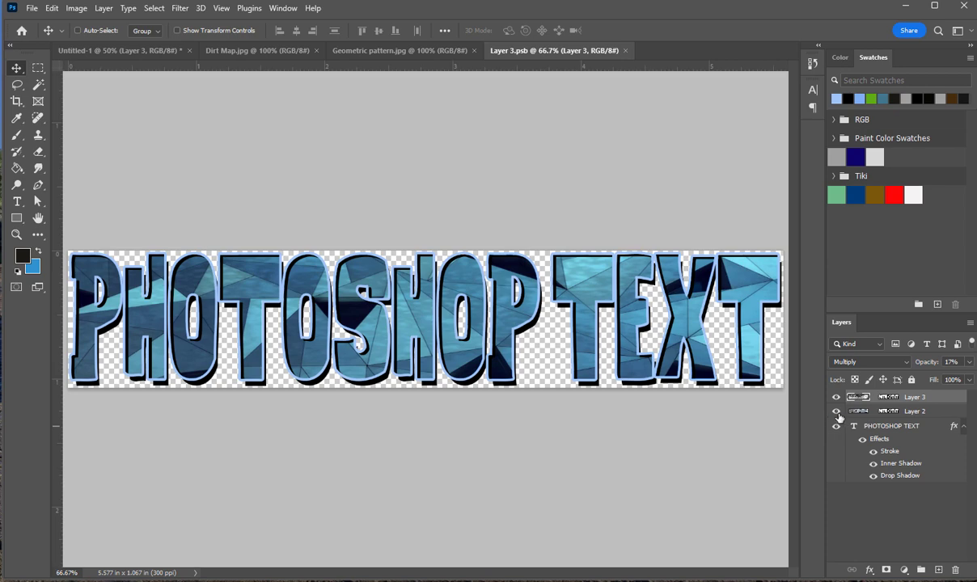
click(879, 428)
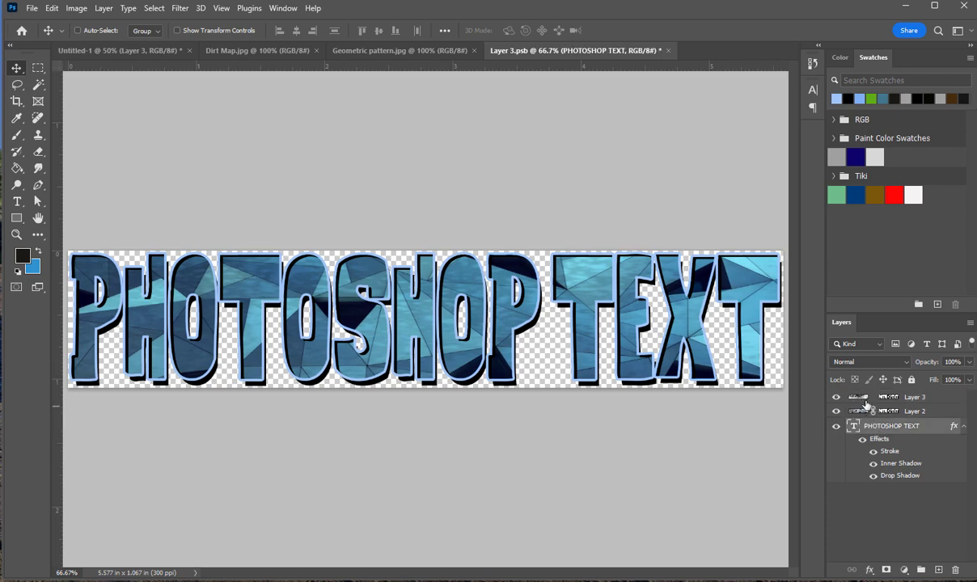
click(861, 535)
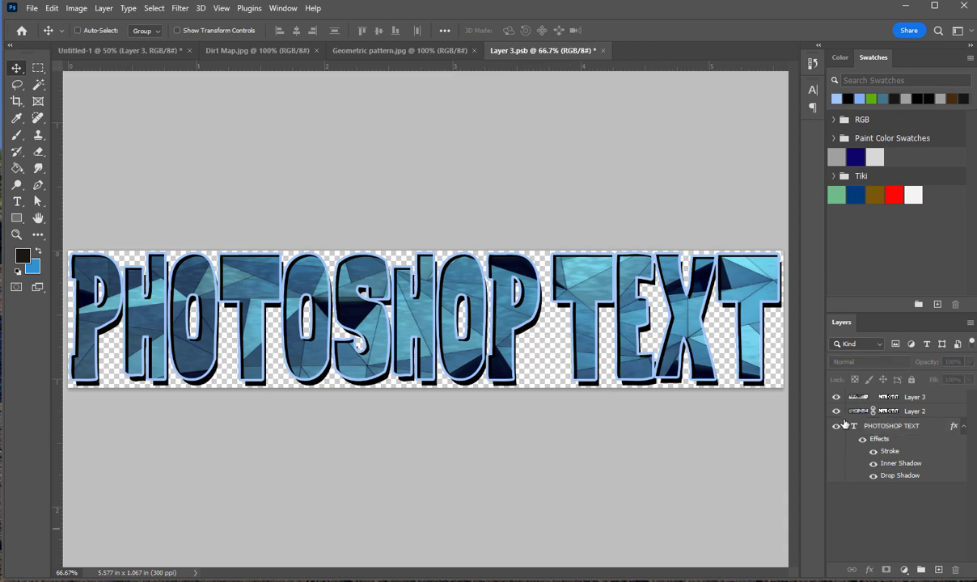